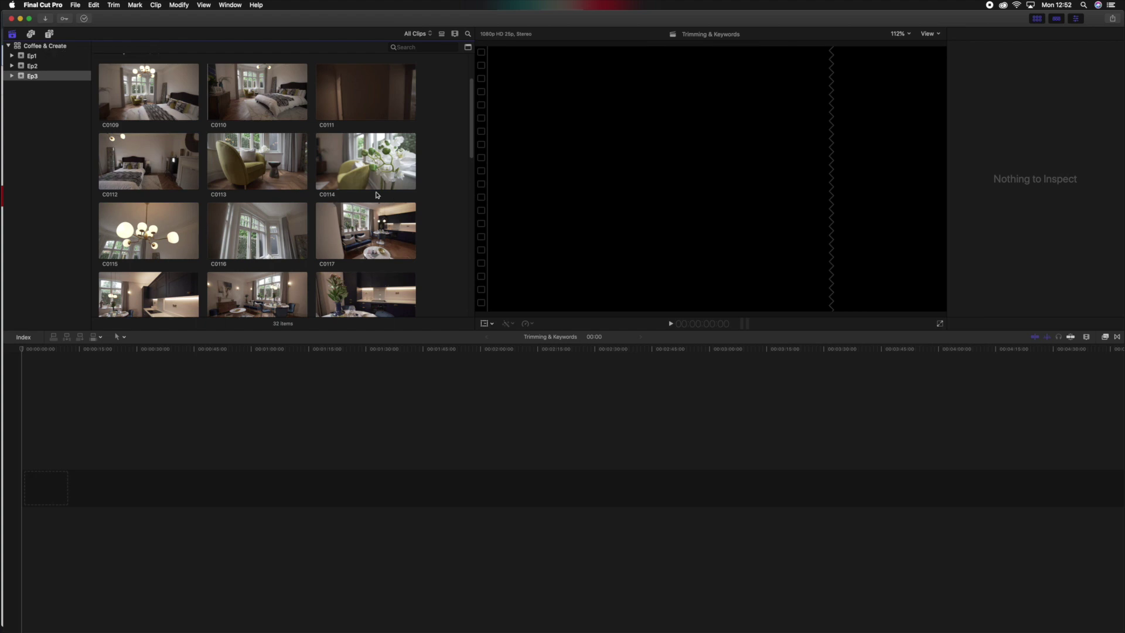
Switch Final Cut Pro to the Organise workspace via Window > Workspaces
{"action": "scroll", "coordinate": [375, 136], "scroll_direction": "up", "scroll_amount": 2}
{"action": "scroll", "coordinate": [395, 186], "scroll_direction": "down", "scroll_amount": 3}
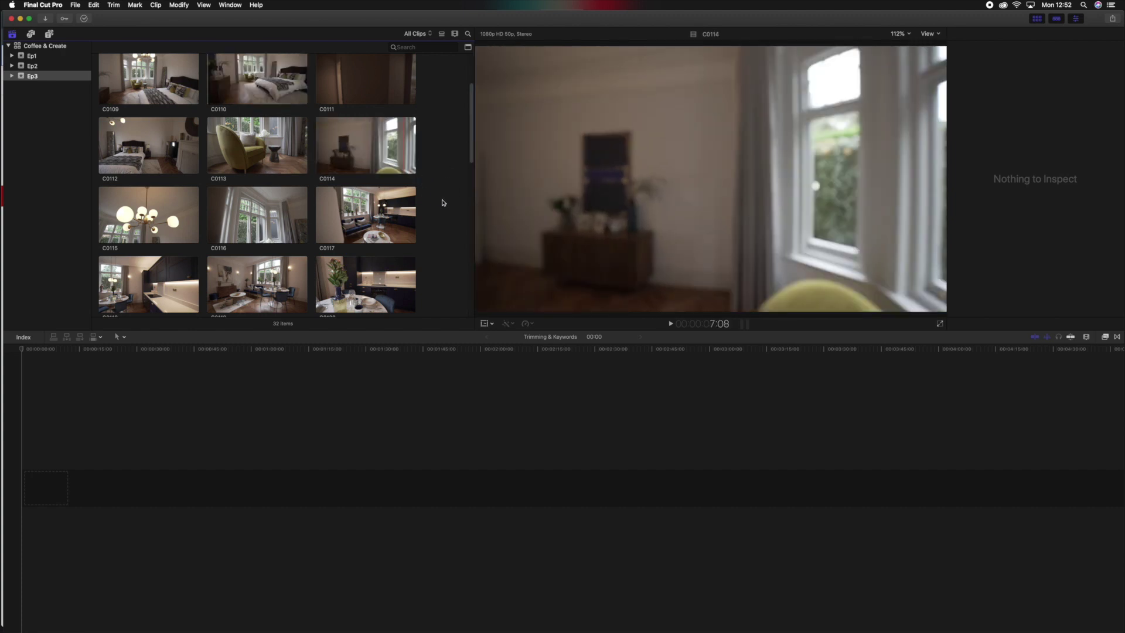
{"action": "left_click", "coordinate": [231, 5]}
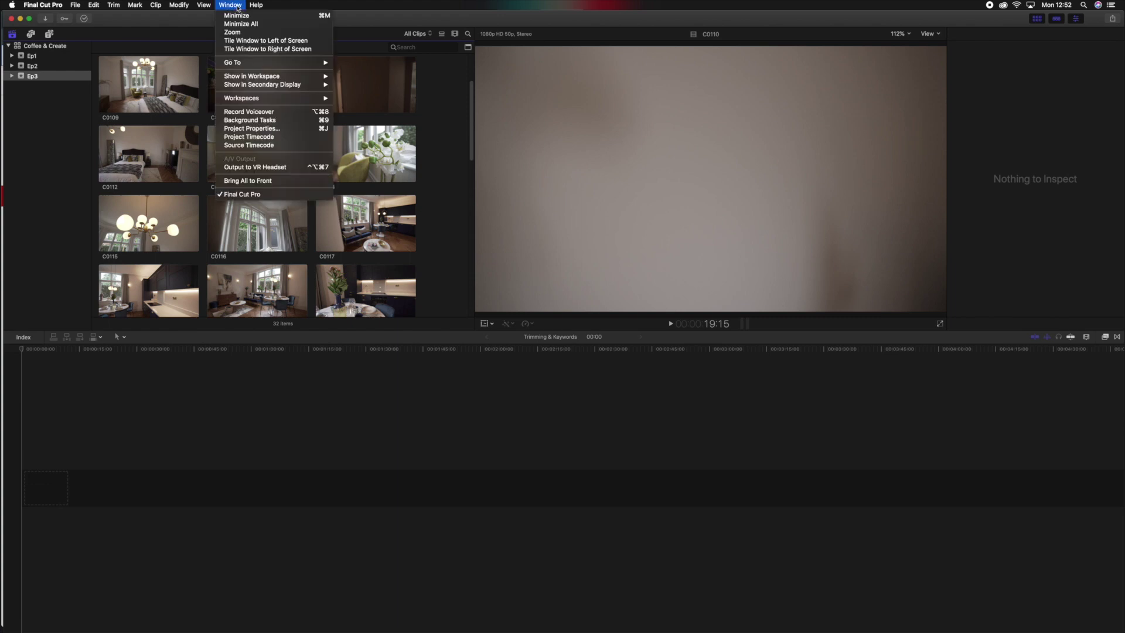
{"action": "mouse_move", "coordinate": [255, 101]}
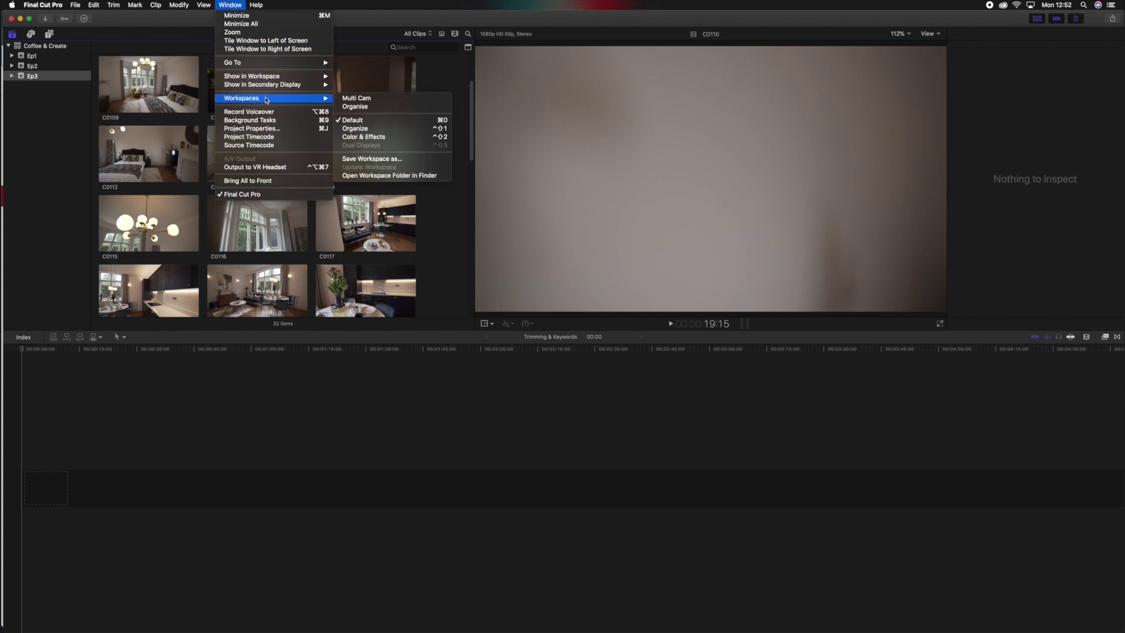
{"action": "left_click", "coordinate": [351, 107]}
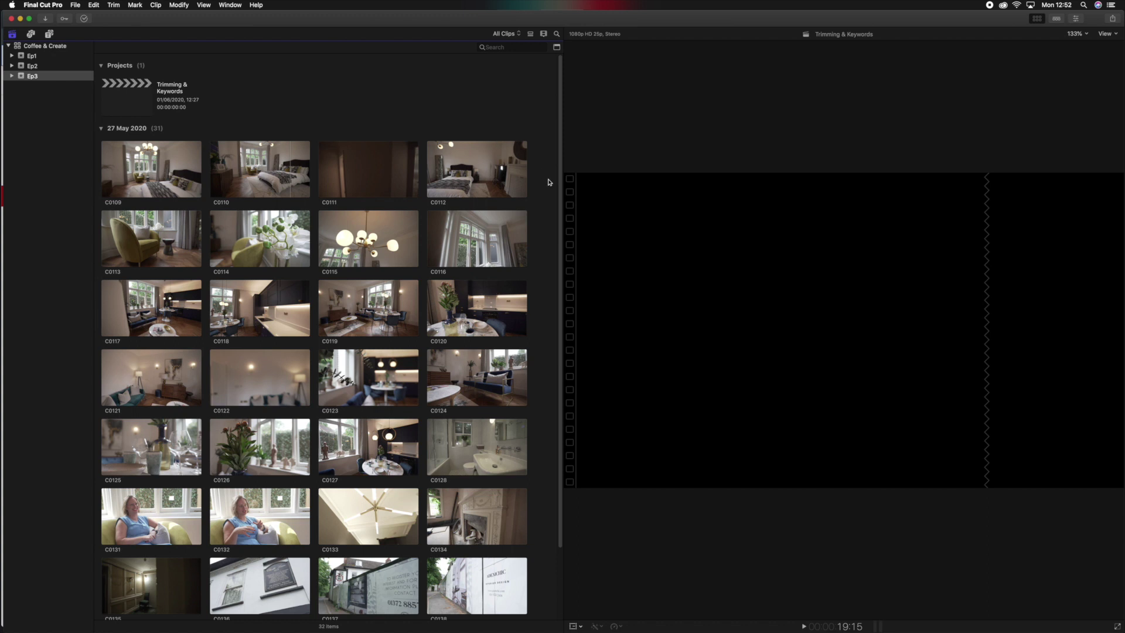
Enlarge the browser thumbnails with the clip appearance slider so the Ep3 clips sit four across
{"action": "scroll", "coordinate": [548, 184], "scroll_direction": "down", "scroll_amount": 2}
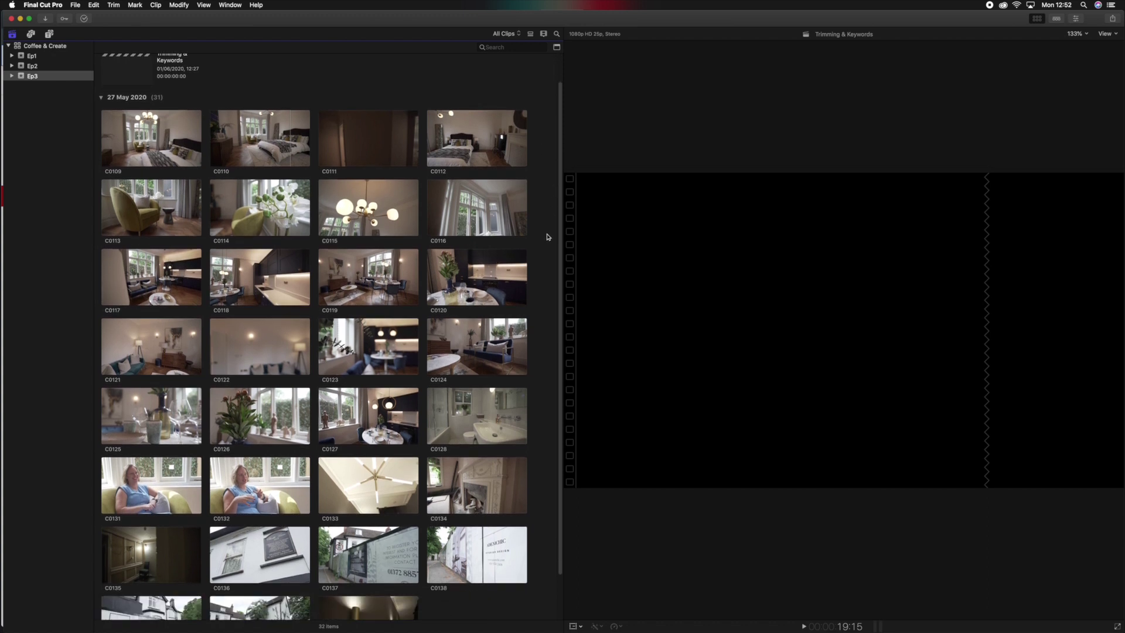
{"action": "scroll", "coordinate": [549, 259], "scroll_direction": "down", "scroll_amount": 1}
{"action": "scroll", "coordinate": [549, 259], "scroll_direction": "up", "scroll_amount": 1}
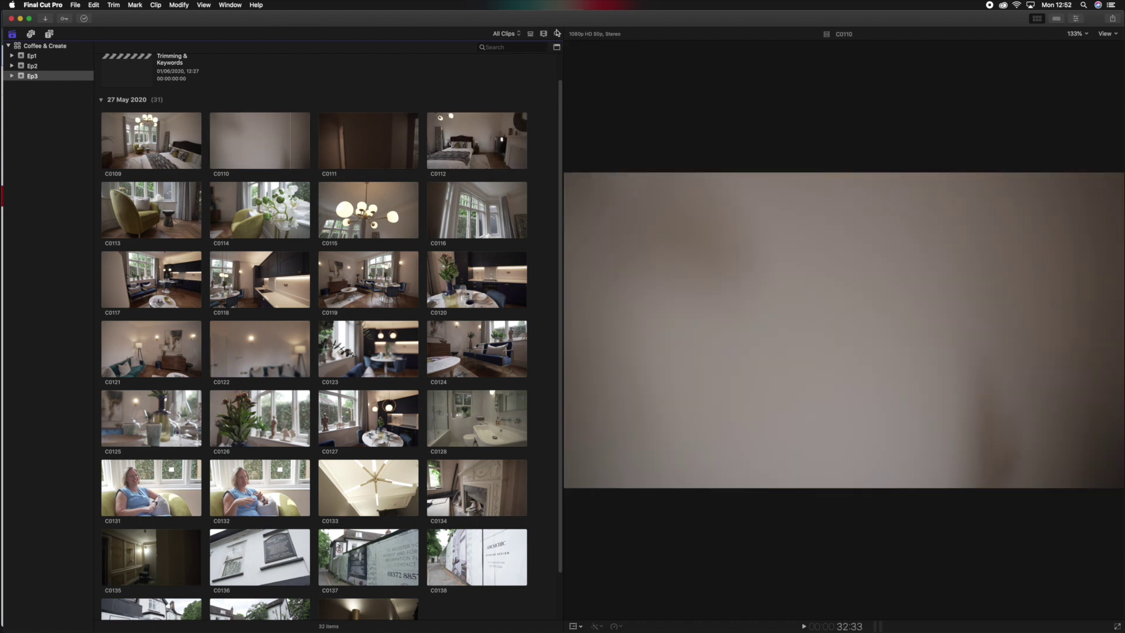
{"action": "left_click", "coordinate": [543, 35]}
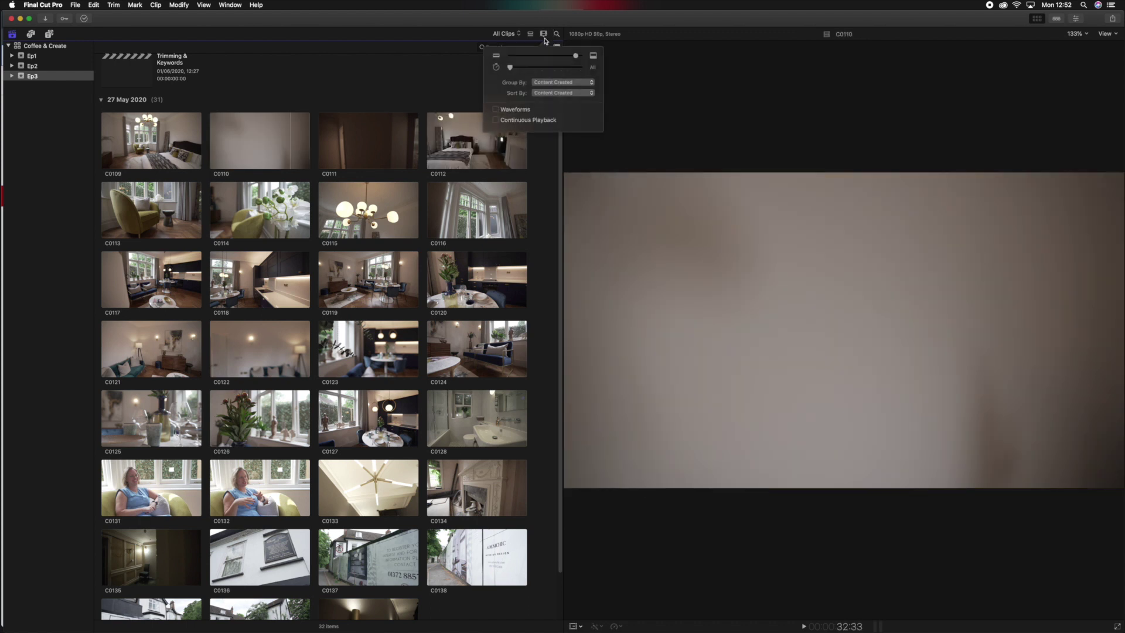
{"action": "mouse_move", "coordinate": [575, 57]}
{"action": "left_mouse_down"}
{"action": "mouse_move", "coordinate": [507, 65]}
{"action": "mouse_move", "coordinate": [575, 63]}
{"action": "left_mouse_up"}
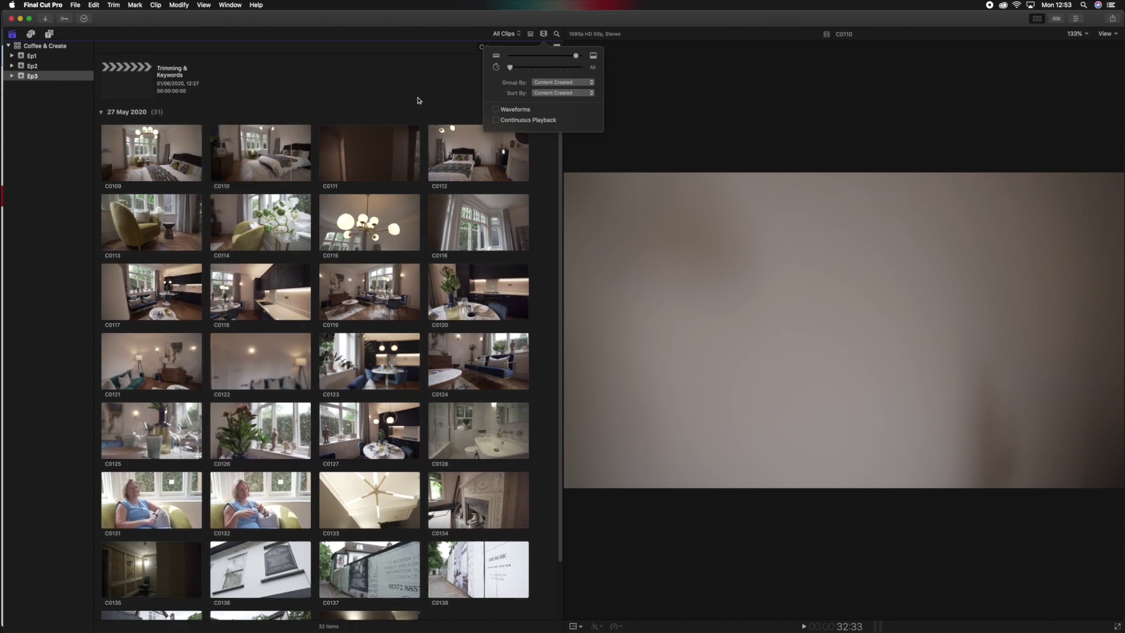
{"action": "left_click", "coordinate": [542, 35]}
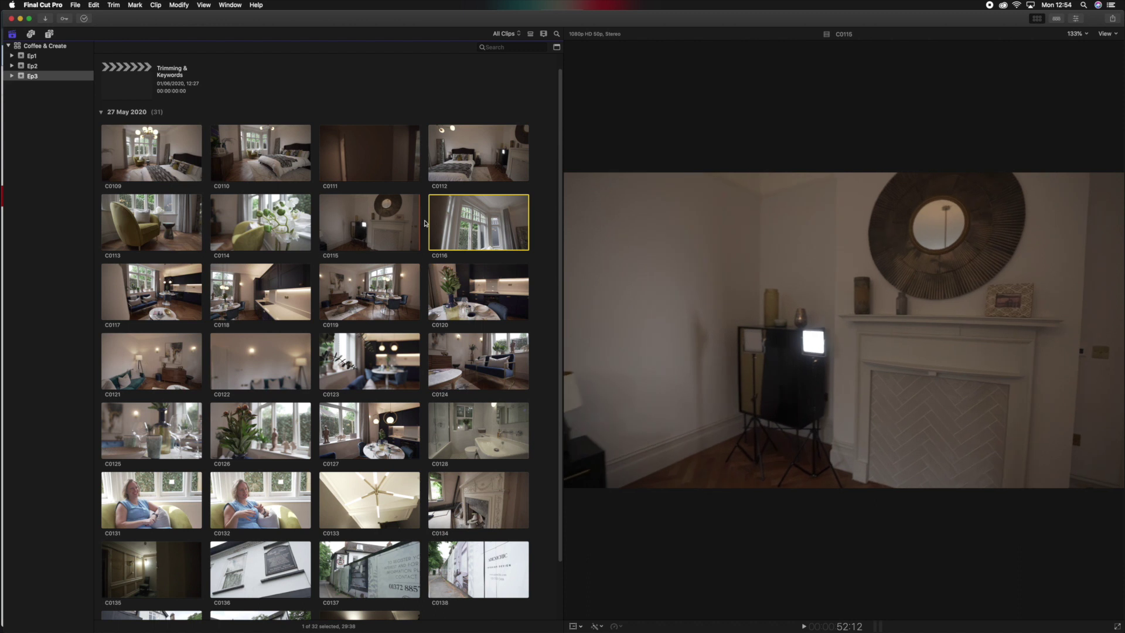
Play and pause clip C0116 to find its low-angle bay window footage
{"action": "key", "text": "space"}
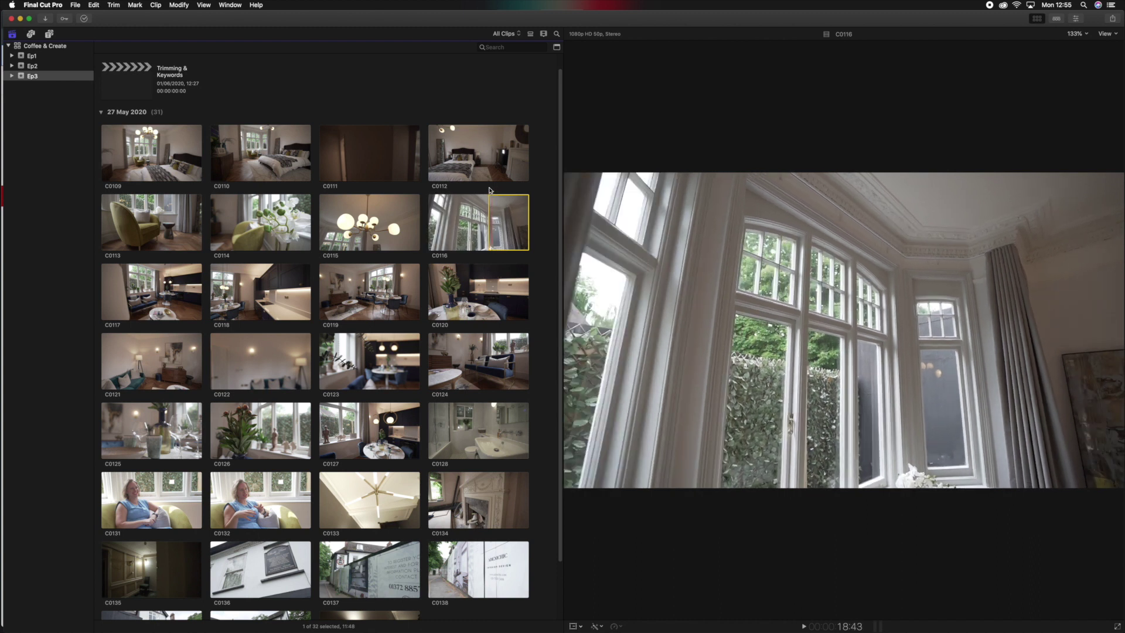
{"action": "key", "text": "space"}
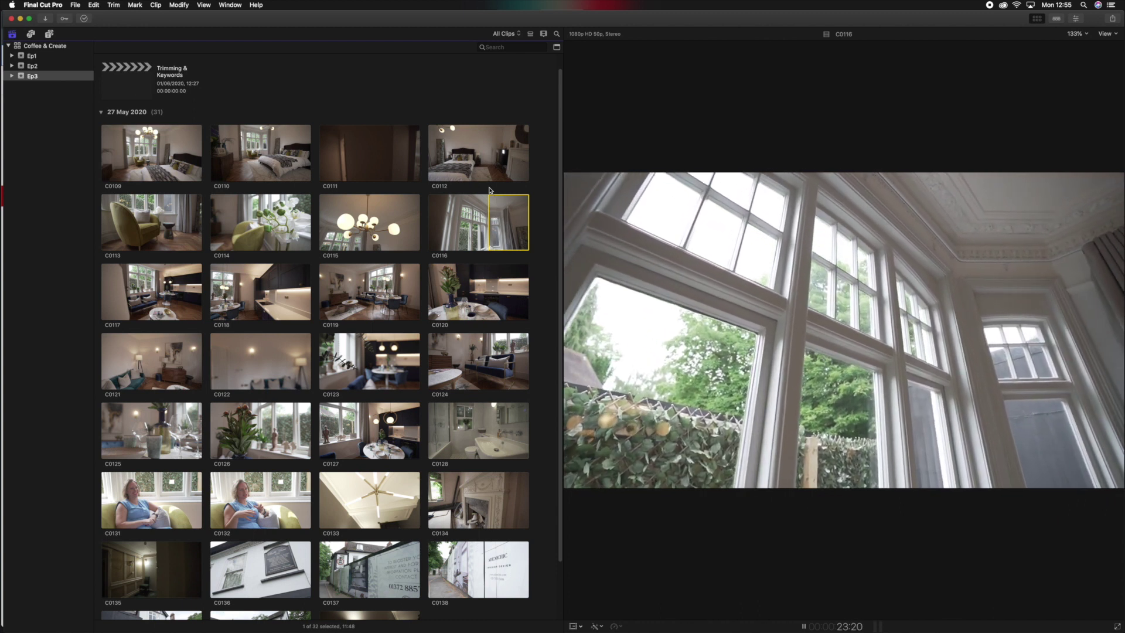
{"action": "key", "text": "space"}
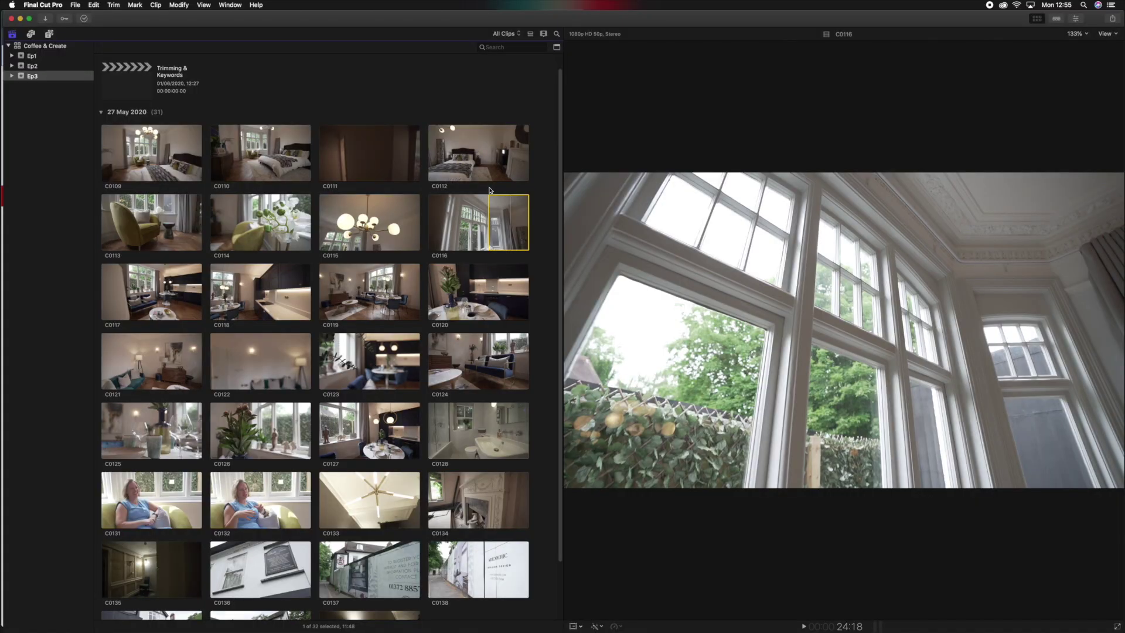
End C0116's range at 05:44, play the range back and mark it as a favourite
{"action": "key", "text": "space"}
{"action": "key", "text": "space"}
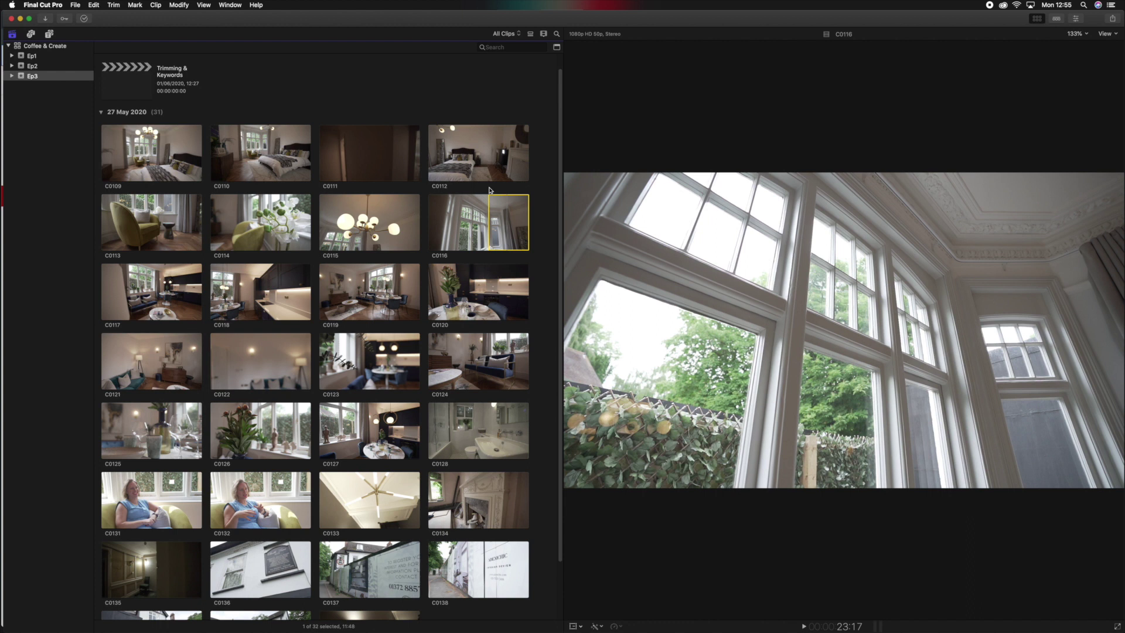
{"action": "key", "text": "o"}
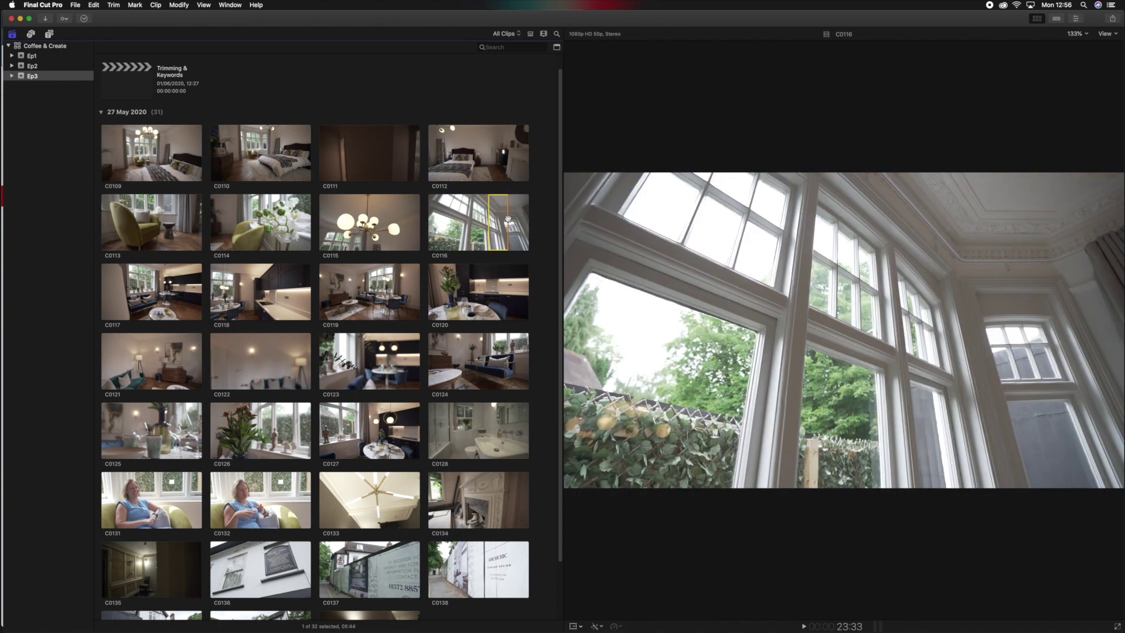
{"action": "key", "text": "slash"}
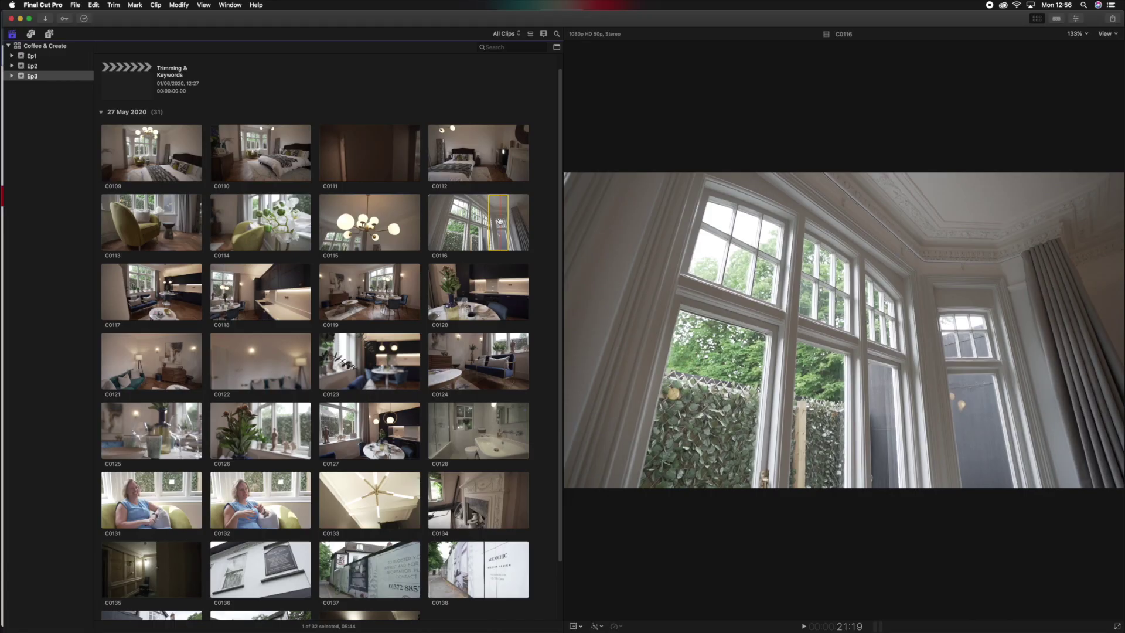
{"action": "key", "text": "f"}
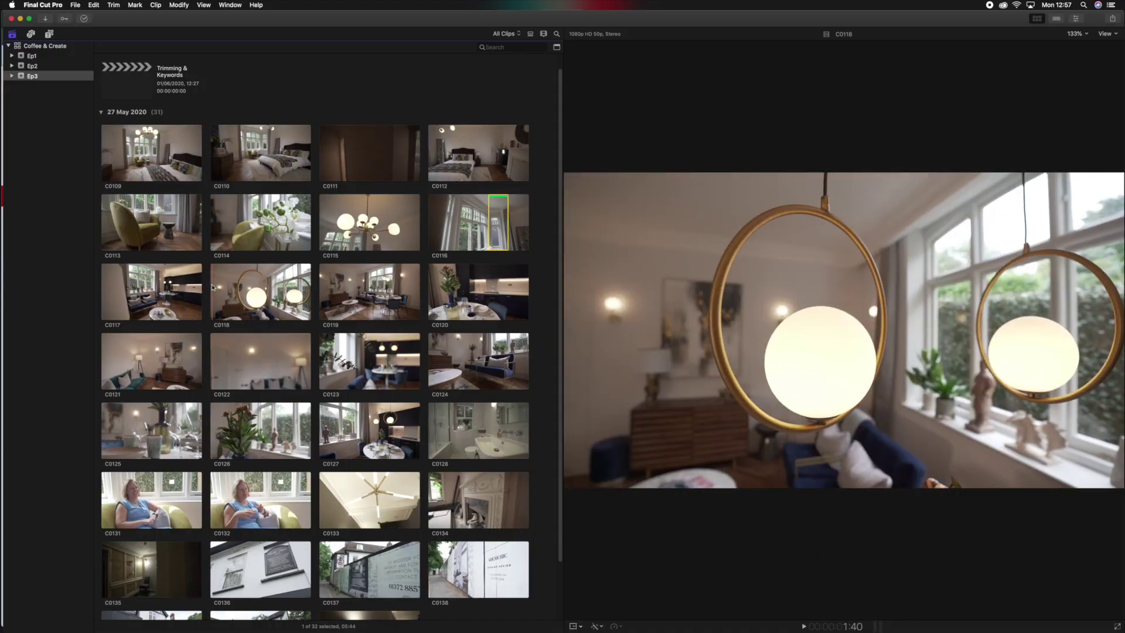
Select clip C0118 and play it, pausing and resuming around the pendant-light pan
{"action": "left_click", "coordinate": [212, 286]}
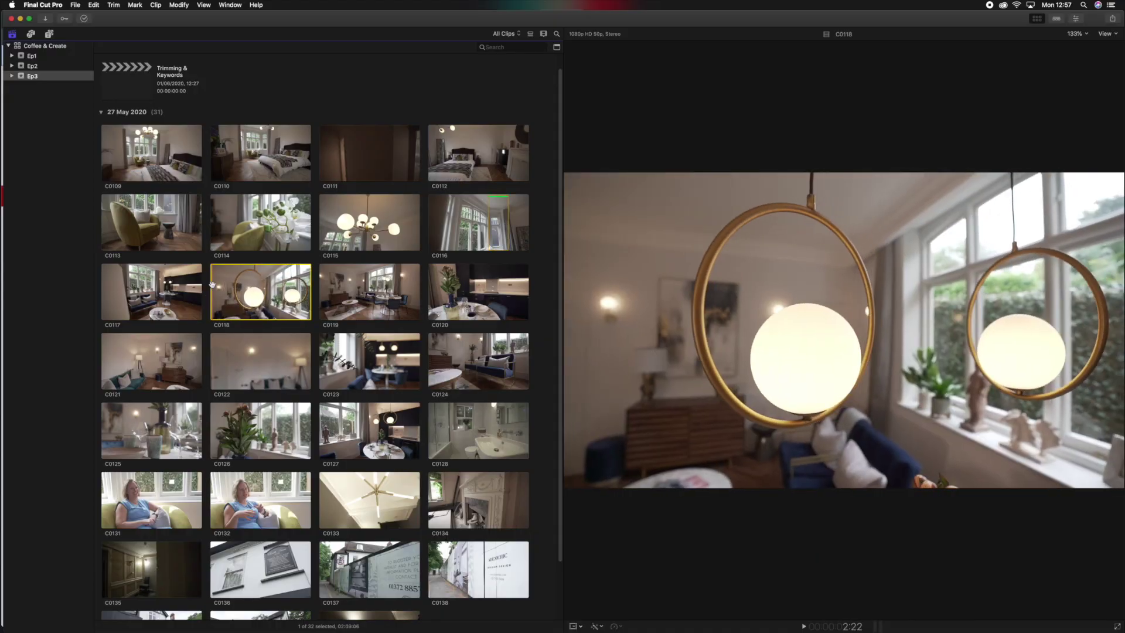
{"action": "key", "text": "space"}
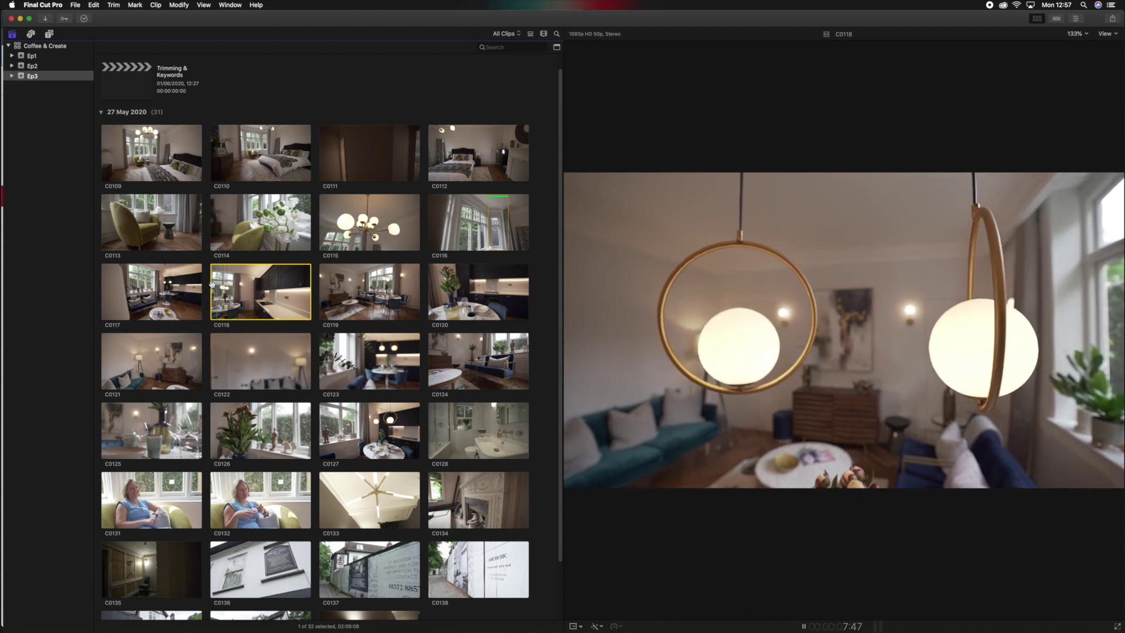
{"action": "key", "text": "space"}
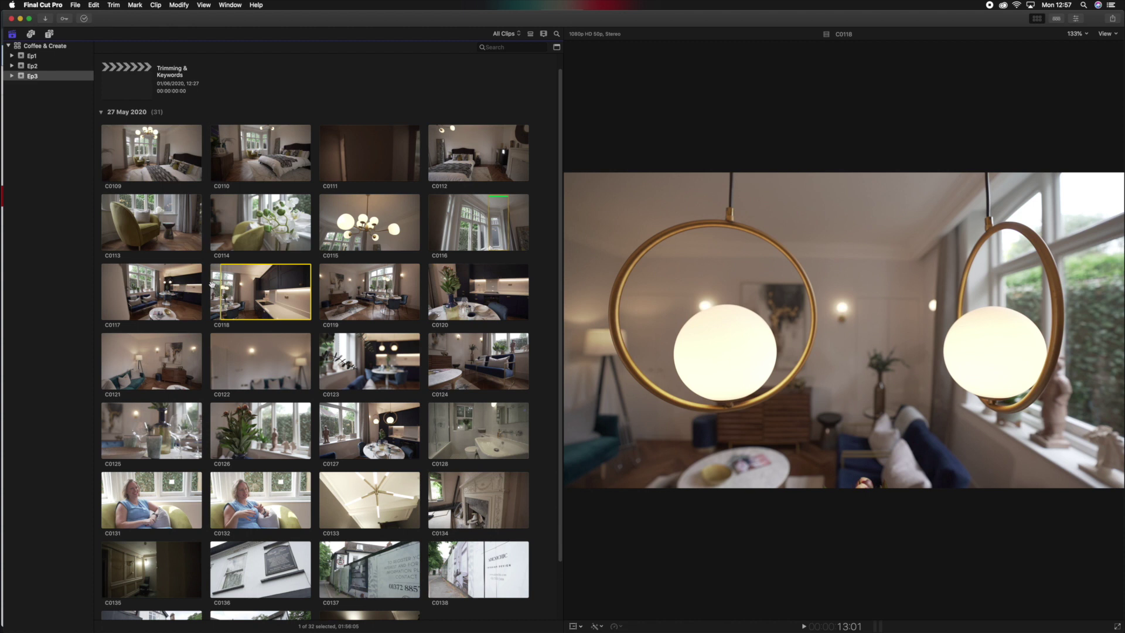
{"action": "key", "text": "space"}
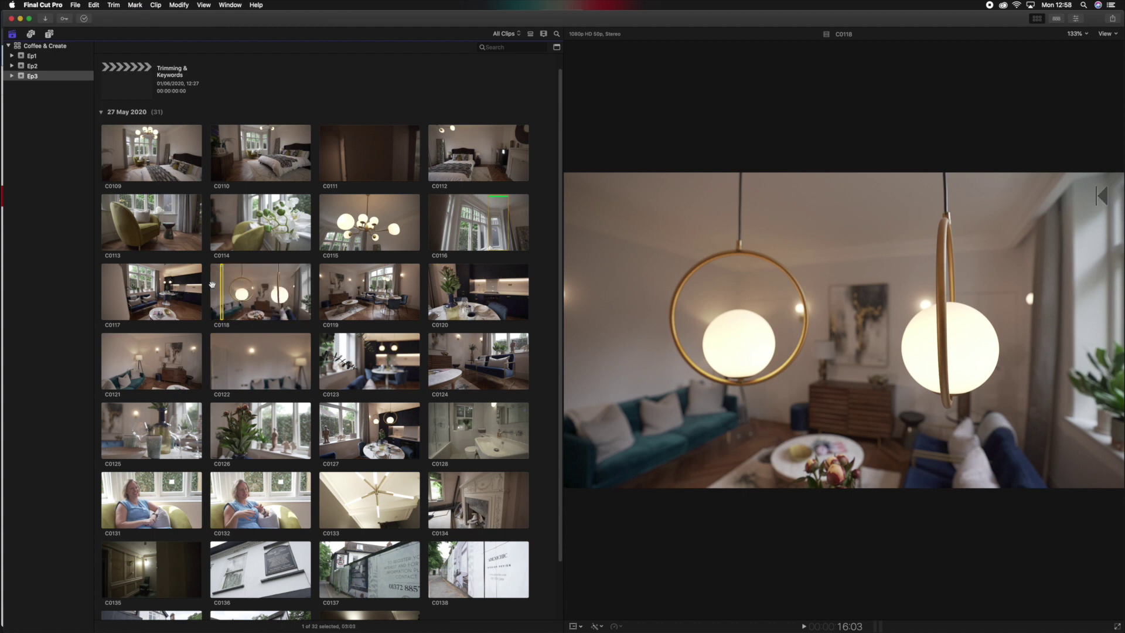
{"action": "key", "text": "l"}
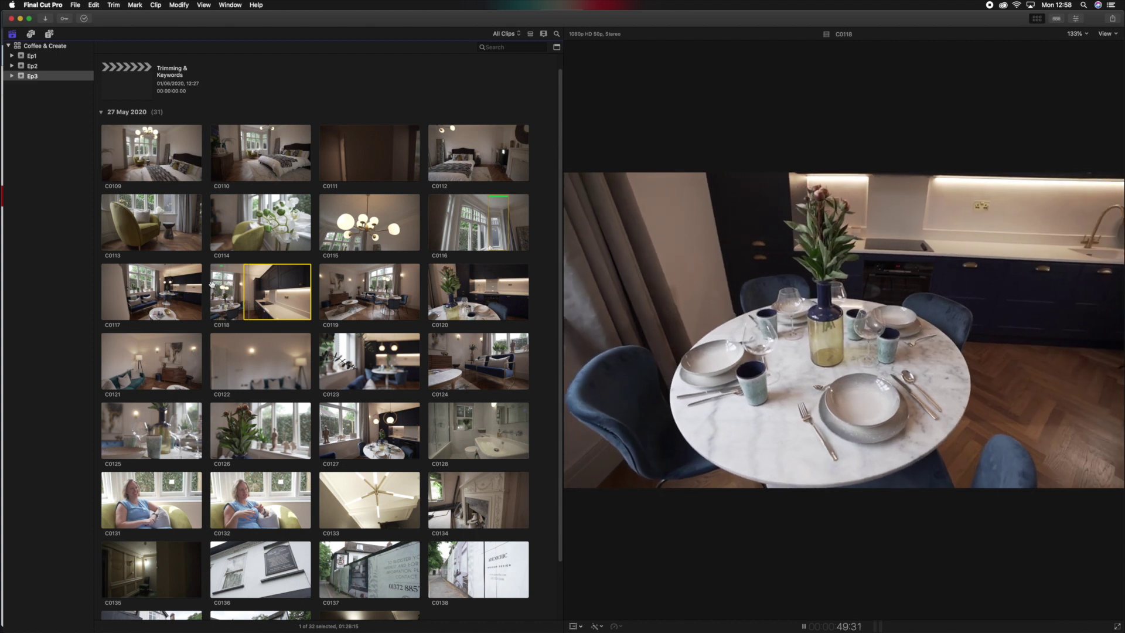
{"action": "key", "text": "space"}
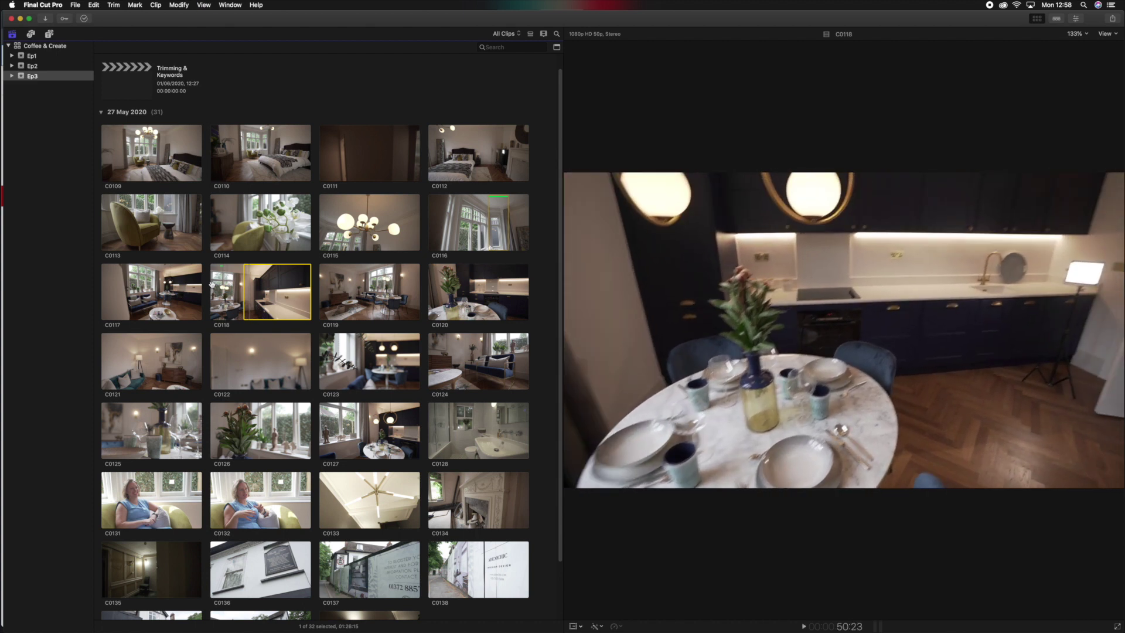
{"action": "key", "text": "shift+space"}
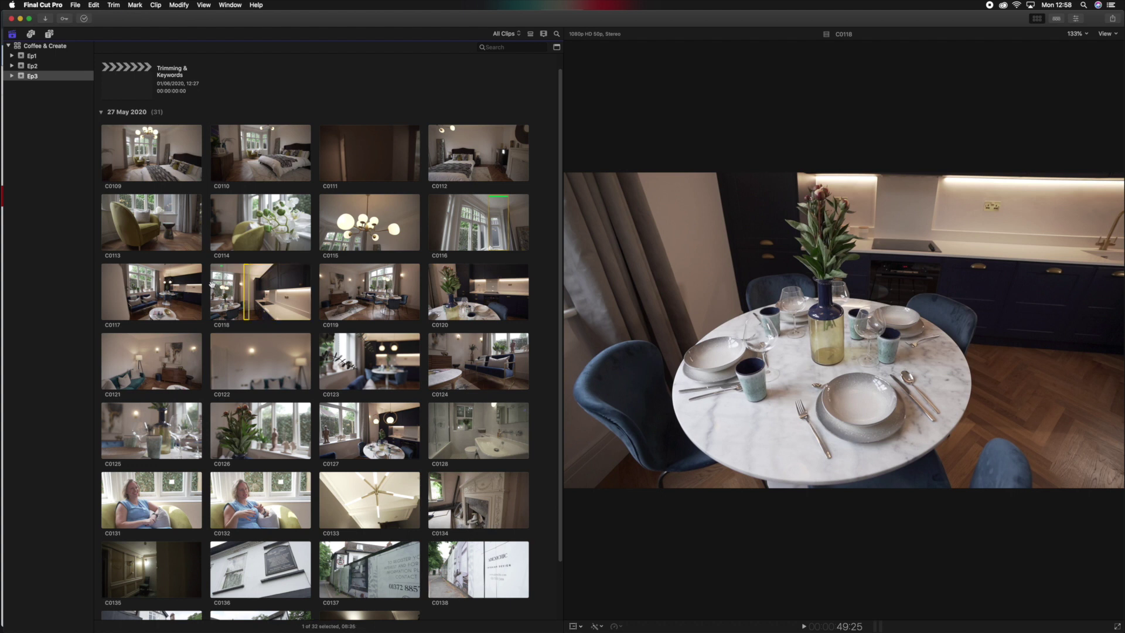
{"action": "key", "text": "shift+i"}
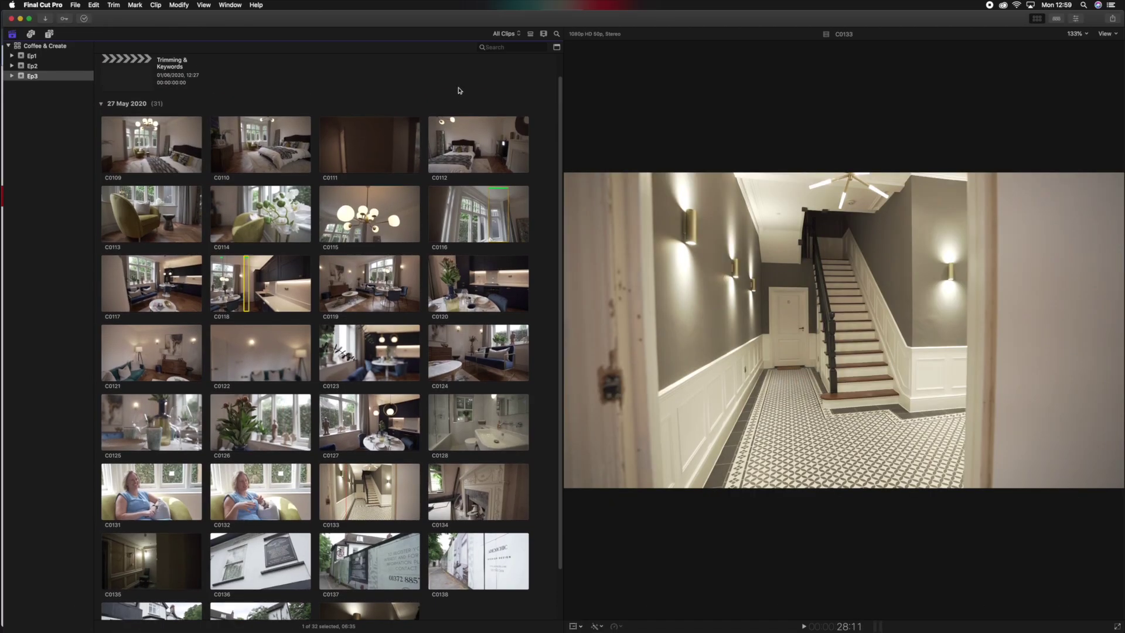
Filter the browser to Favorites, leaving the C0116 range and two C0118 ranges
{"action": "left_click", "coordinate": [515, 35]}
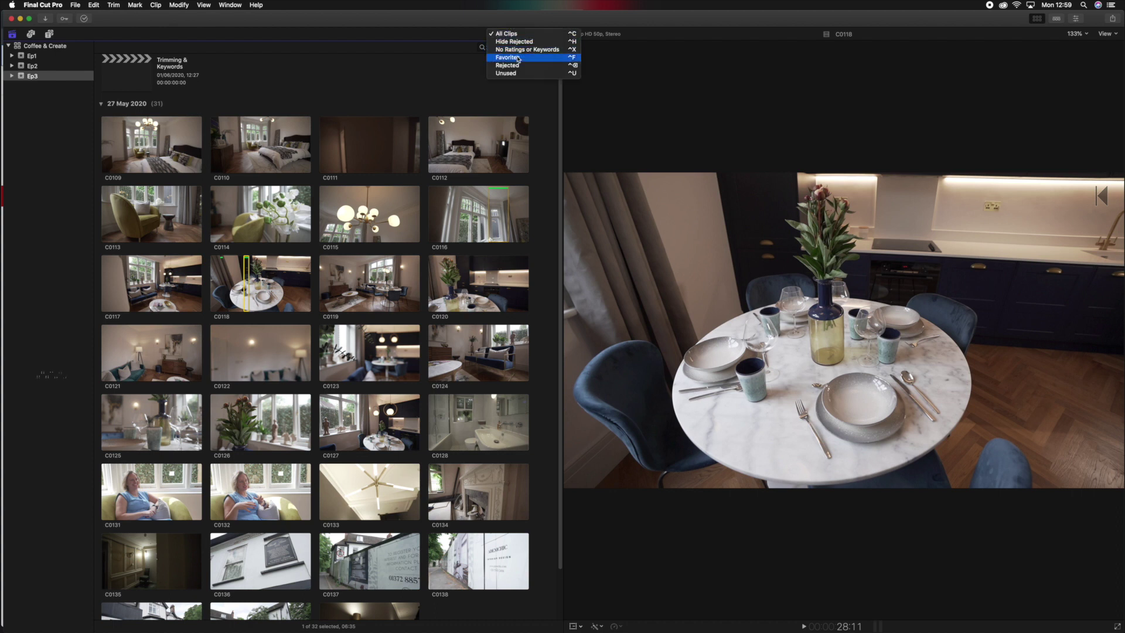
{"action": "left_click", "coordinate": [518, 58]}
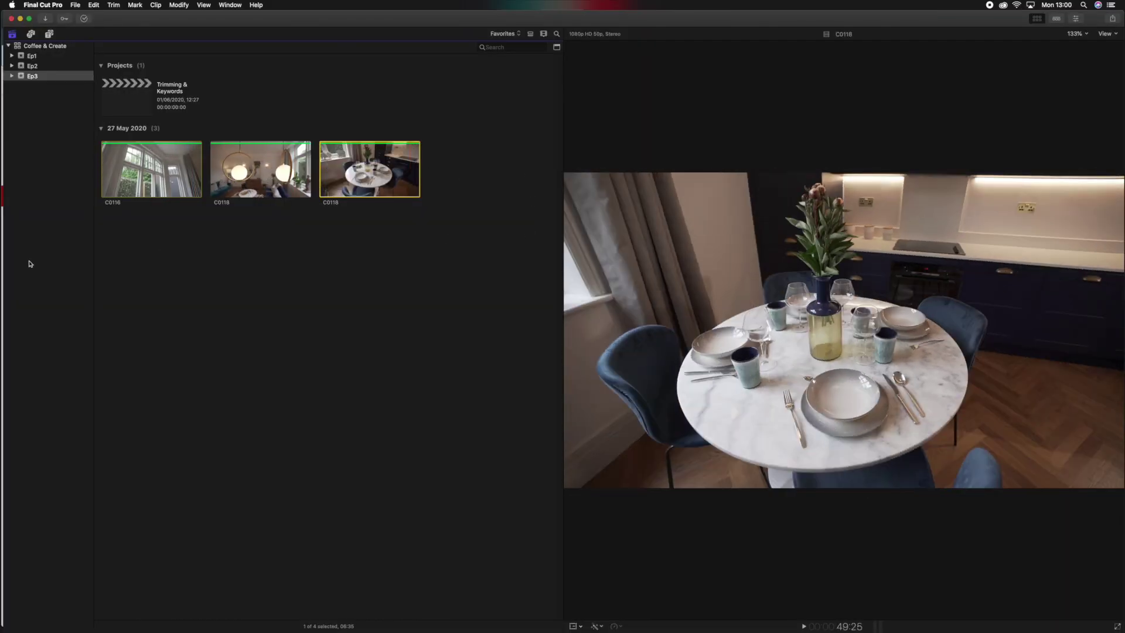
Open the Keyword Editor, expand Keyword Shortcuts and select clip C0116
{"action": "key", "text": "space"}
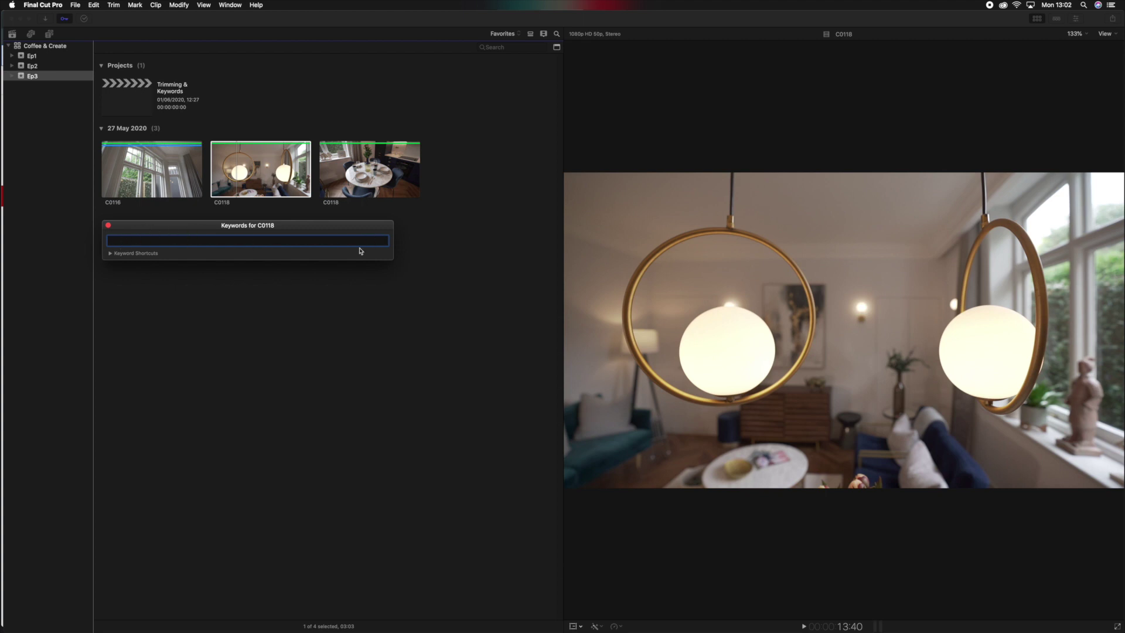
{"action": "left_click", "coordinate": [110, 254]}
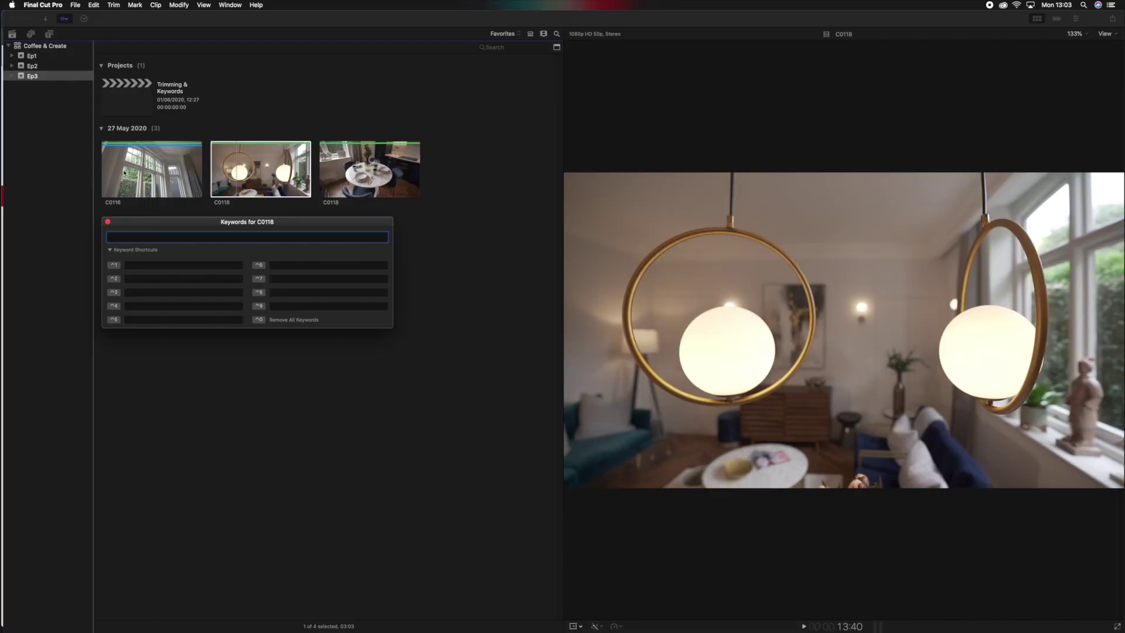
{"action": "left_click", "coordinate": [124, 173]}
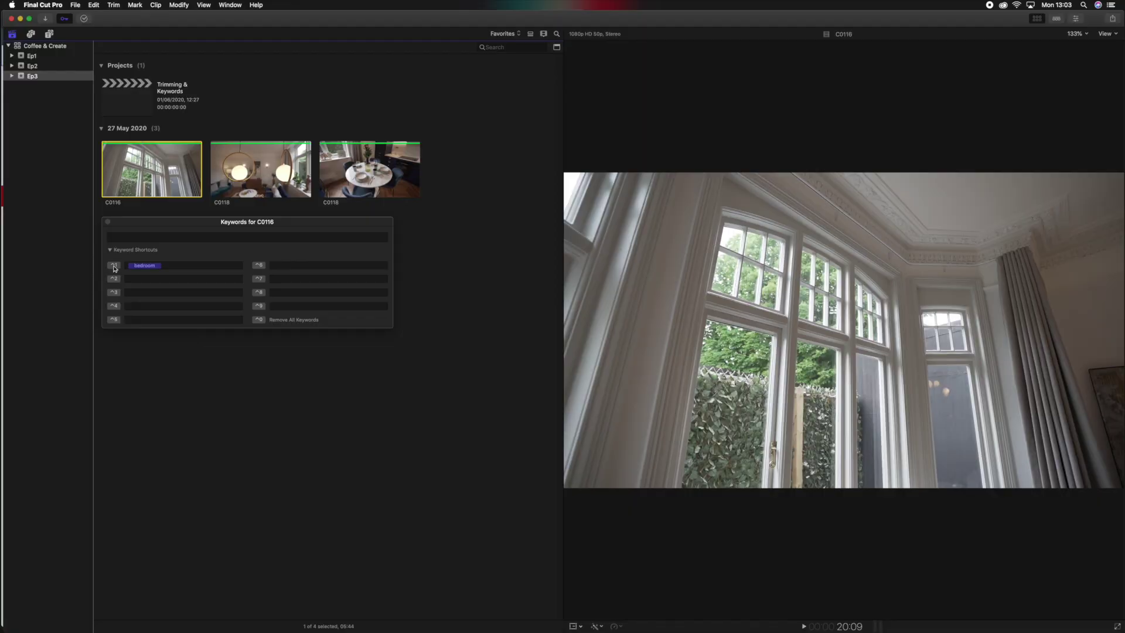
Apply the ^1 'bedroom' keyword to C0116, removing and reapplying it with Ctrl+1
{"action": "left_click", "coordinate": [115, 267]}
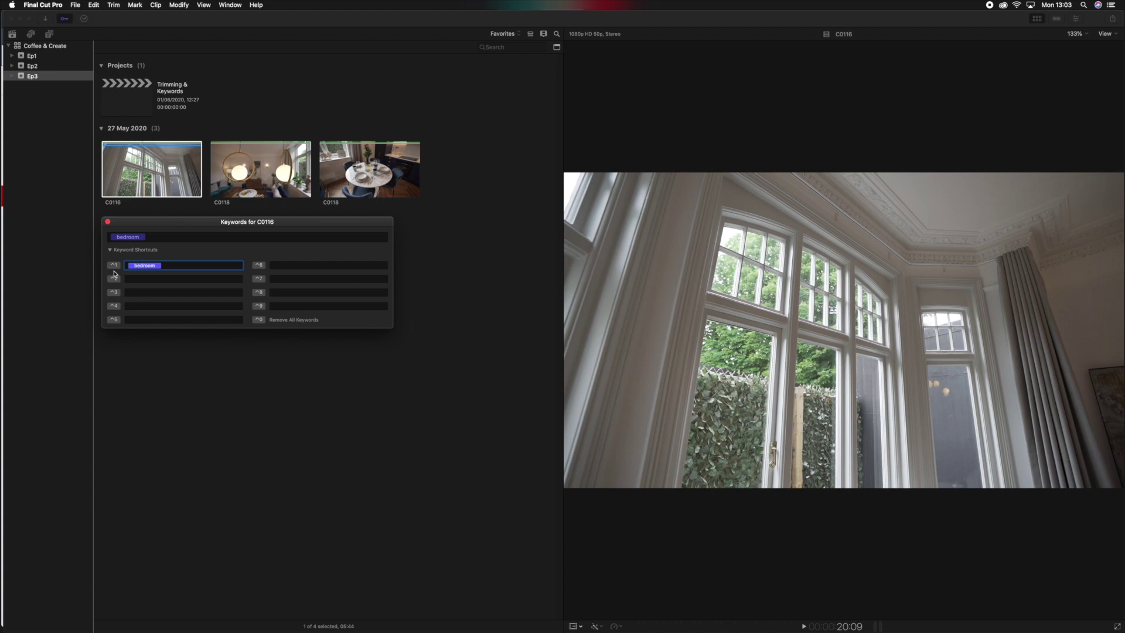
{"action": "left_click", "coordinate": [171, 265]}
{"action": "left_click", "coordinate": [156, 233]}
{"action": "key", "text": "BackSpace"}
{"action": "key", "text": "BackSpace"}
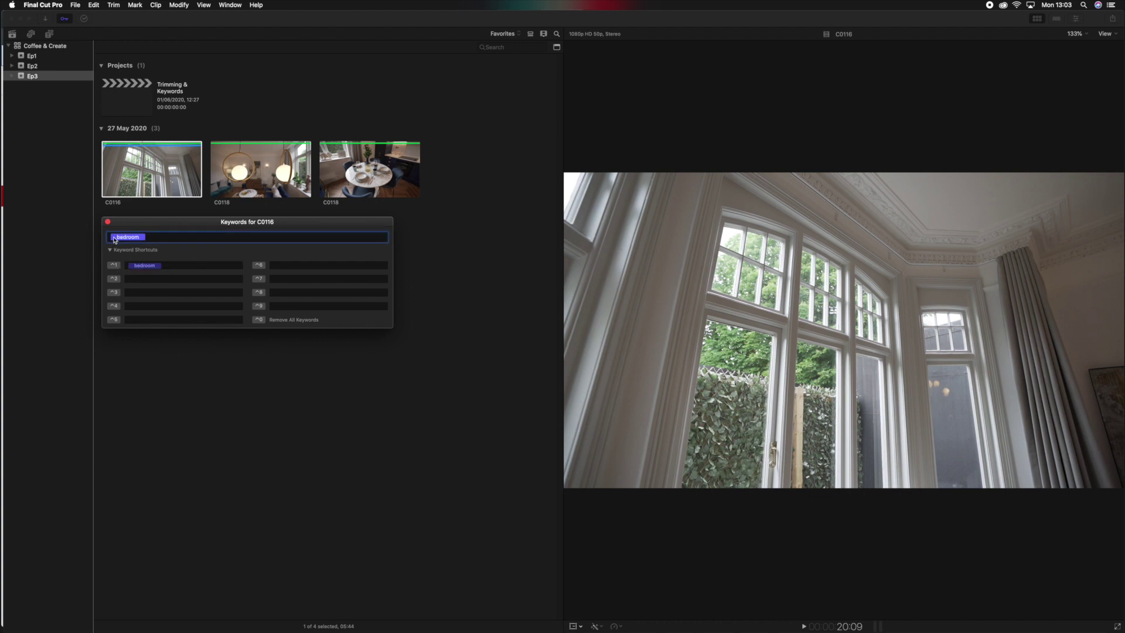
{"action": "key", "text": "ctrl+1"}
Save 'living room' as the ^2 shortcut and apply it to the middle C0118 clip
{"action": "left_click", "coordinate": [250, 183]}
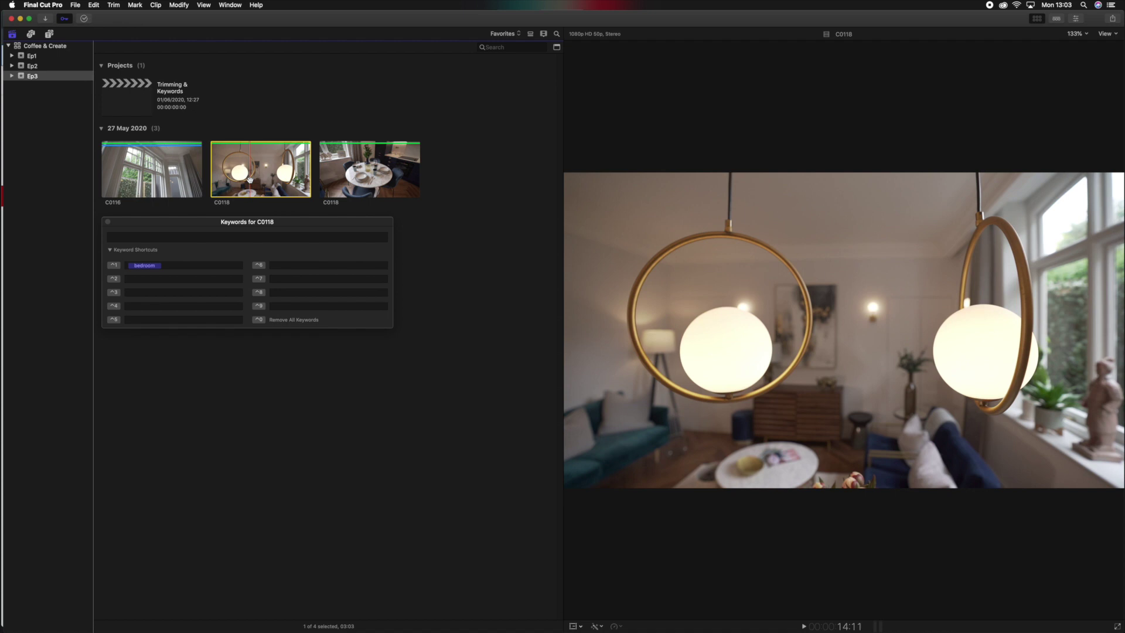
{"action": "left_click", "coordinate": [357, 173], "text": "super"}
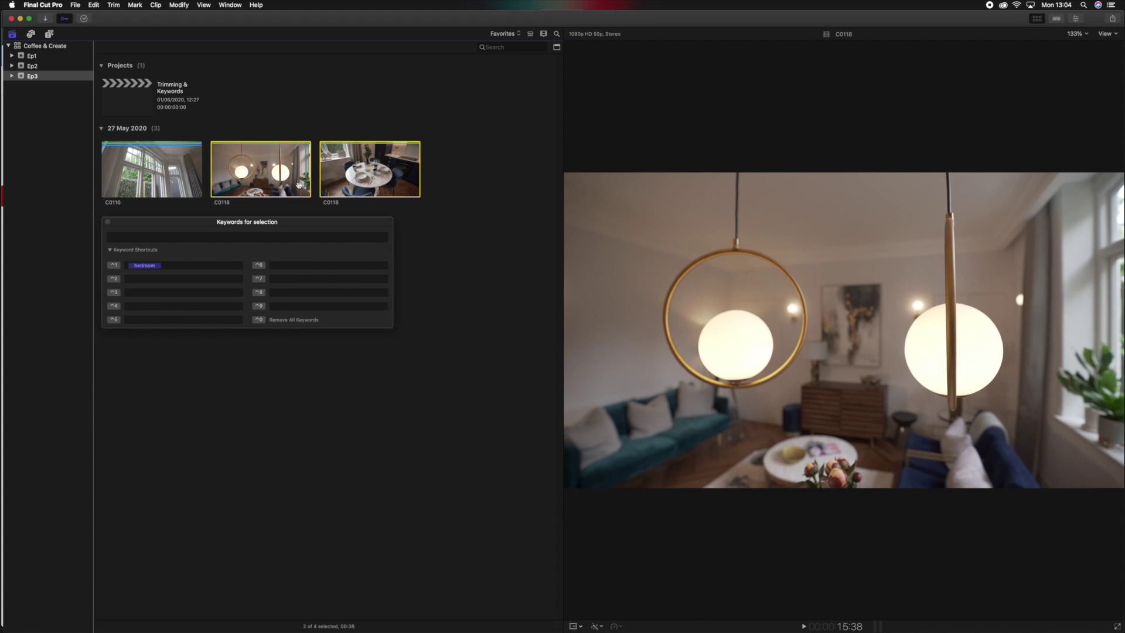
{"action": "left_click", "coordinate": [244, 183], "text": "super"}
{"action": "left_click", "coordinate": [244, 182]}
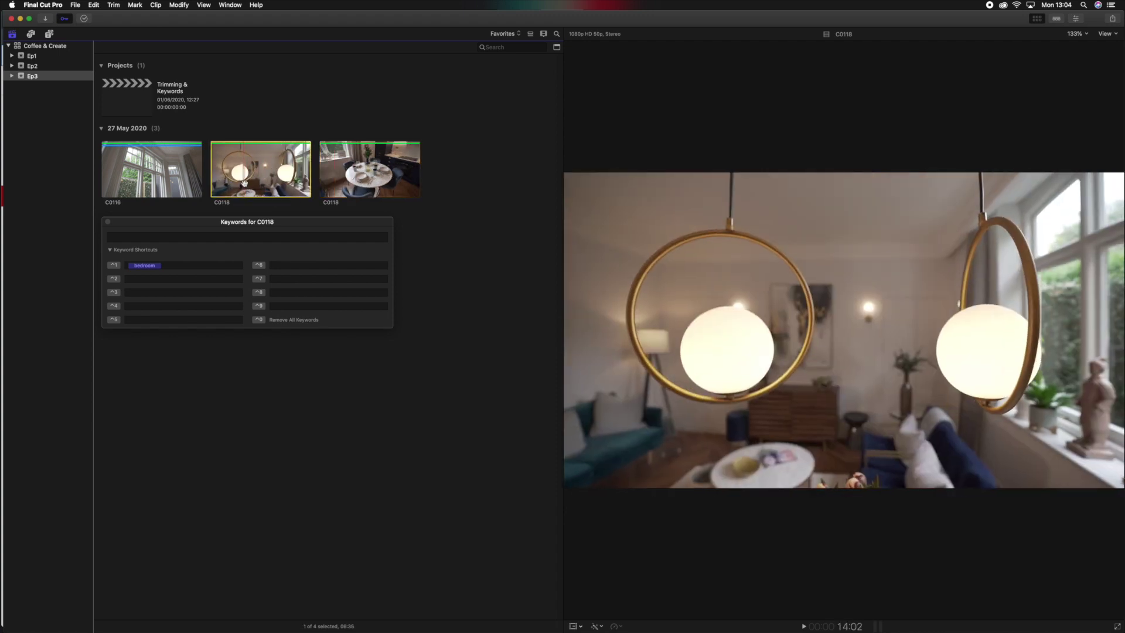
{"action": "left_click", "coordinate": [141, 278]}
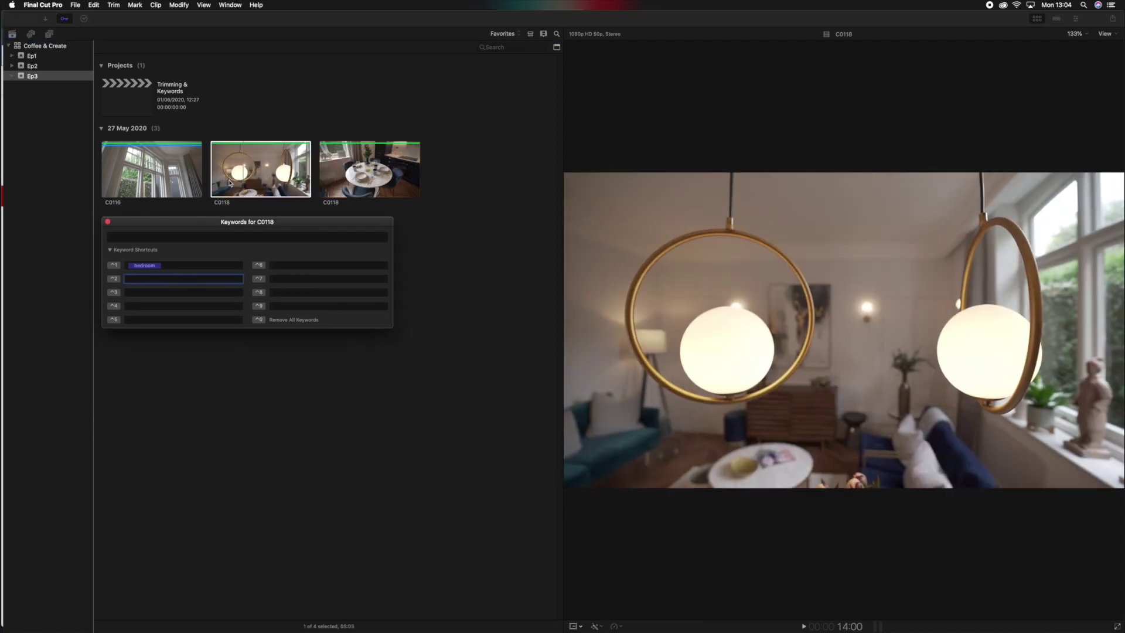
{"action": "left_click", "coordinate": [253, 181]}
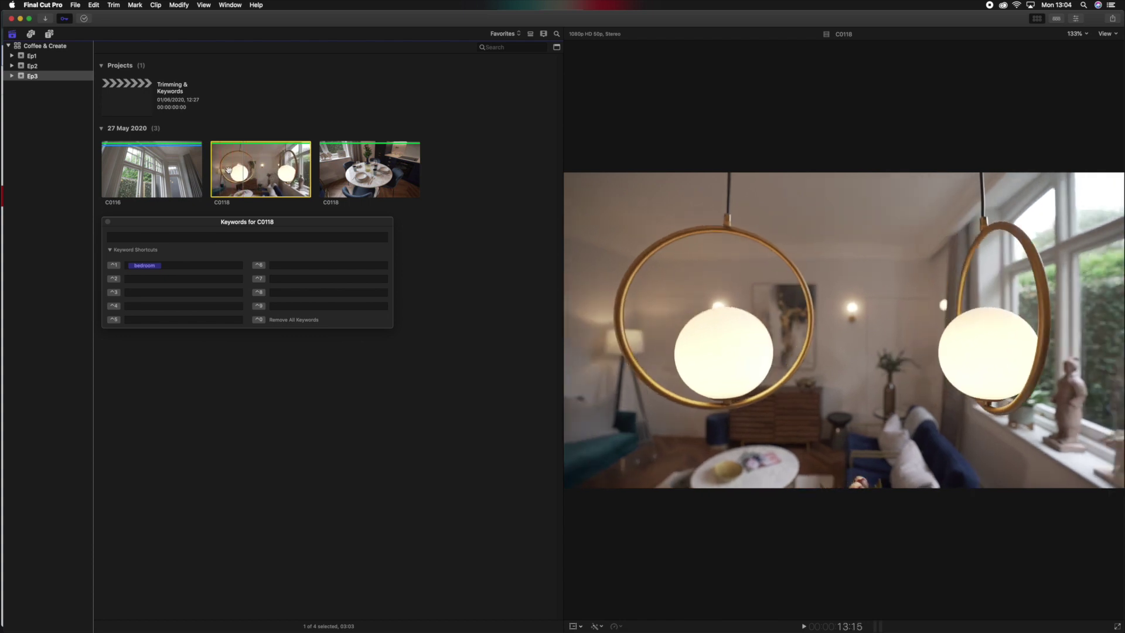
{"action": "left_click", "coordinate": [138, 280]}
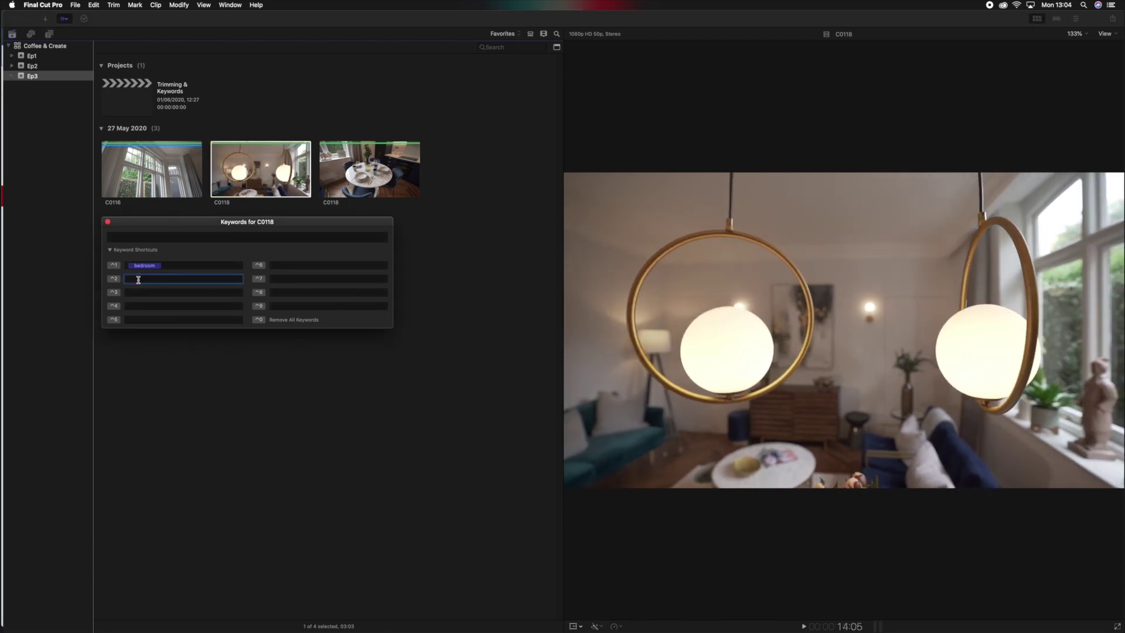
{"action": "type", "text": "living room"}
{"action": "key", "text": "Return"}
{"action": "left_click", "coordinate": [114, 280]}
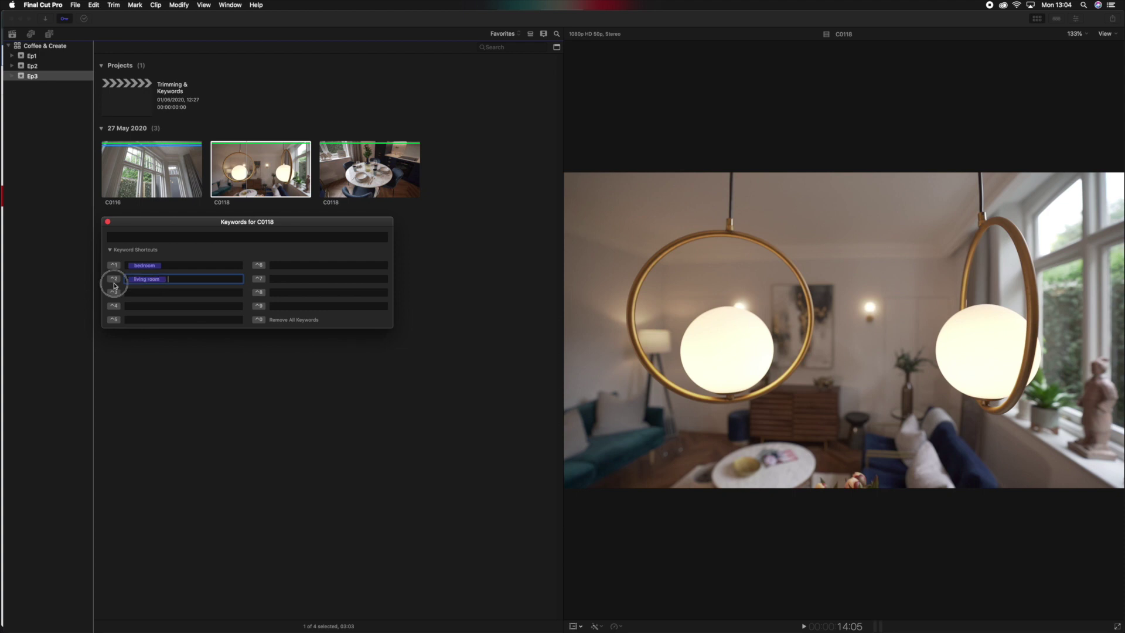
Save 'dining area' as the ^3 shortcut and apply it to the dining-table C0118 clip
{"action": "left_click", "coordinate": [247, 194]}
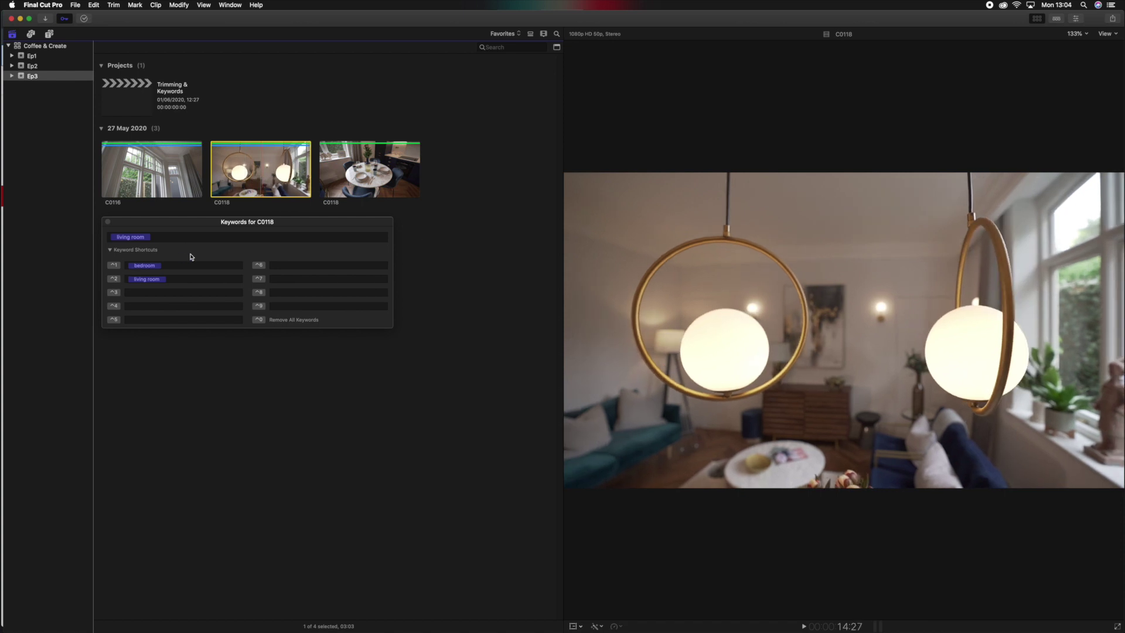
{"action": "left_click", "coordinate": [358, 176]}
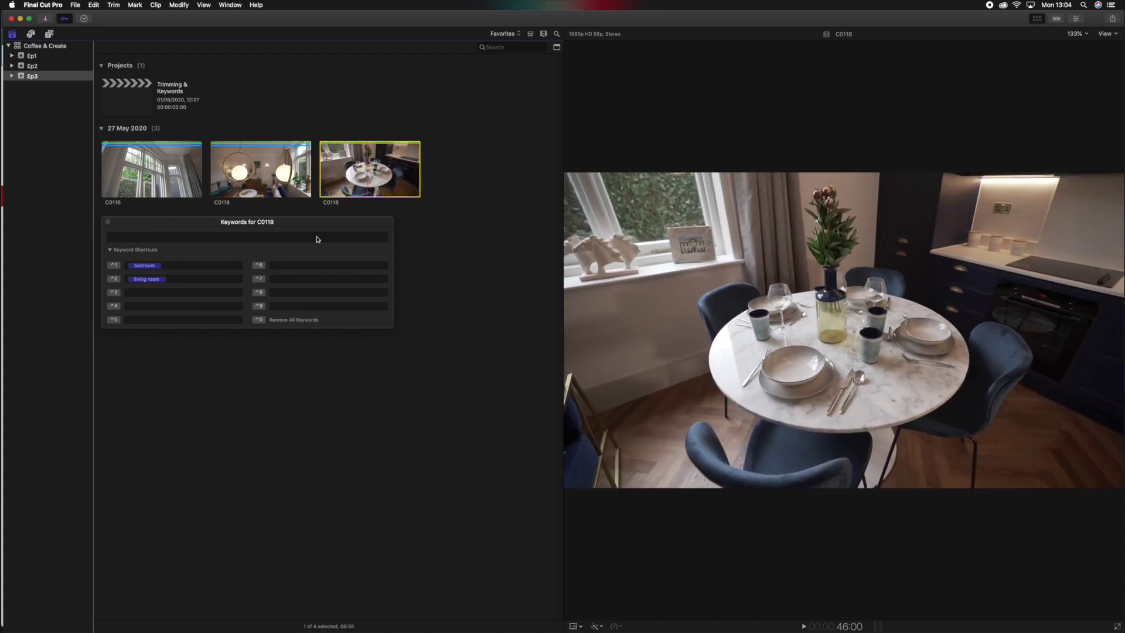
{"action": "left_click", "coordinate": [140, 292]}
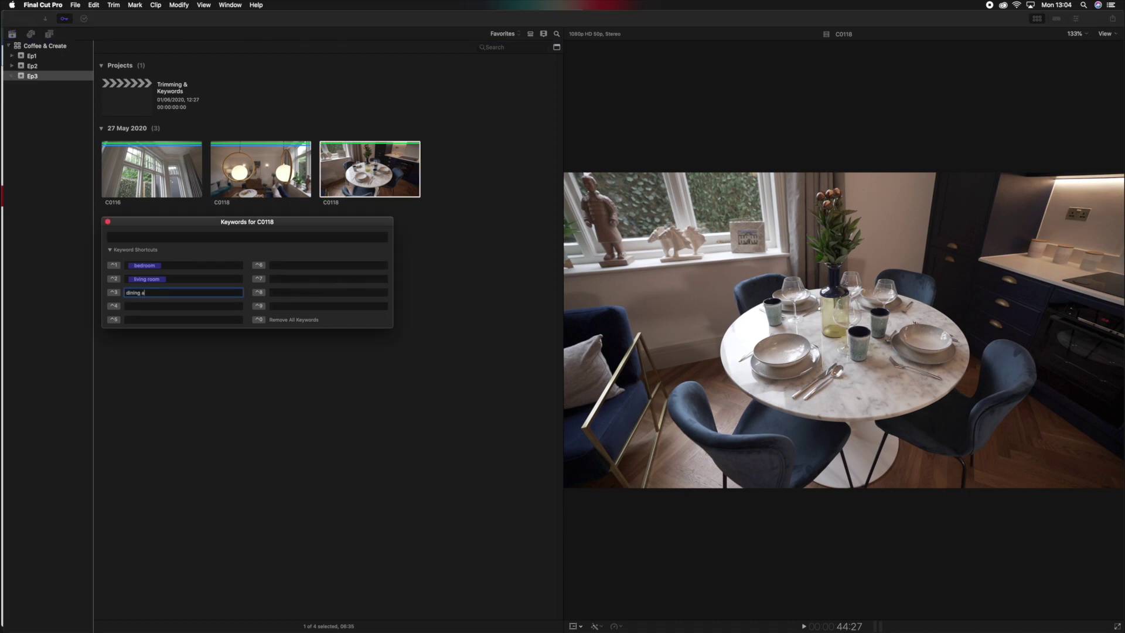
{"action": "type", "text": "dining area"}
{"action": "key", "text": "Return"}
{"action": "key", "text": "ctrl+3"}
Reselect the dining-table, living-room and C0116 clips to check their keywords
{"action": "left_click", "coordinate": [363, 171]}
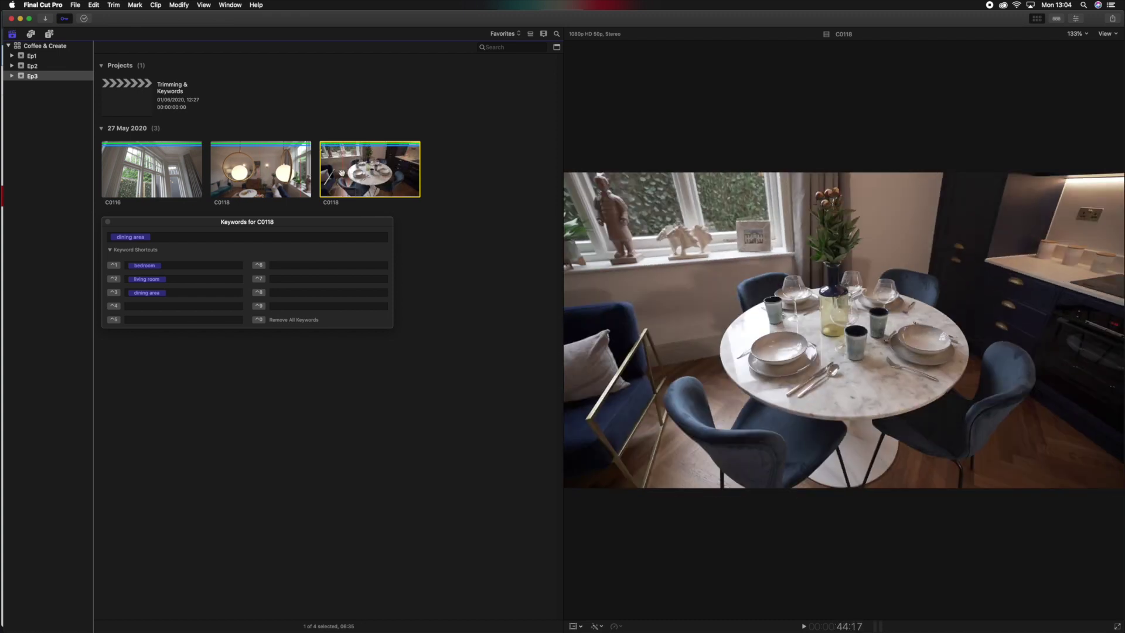
{"action": "left_click", "coordinate": [261, 170]}
{"action": "left_click", "coordinate": [145, 166]}
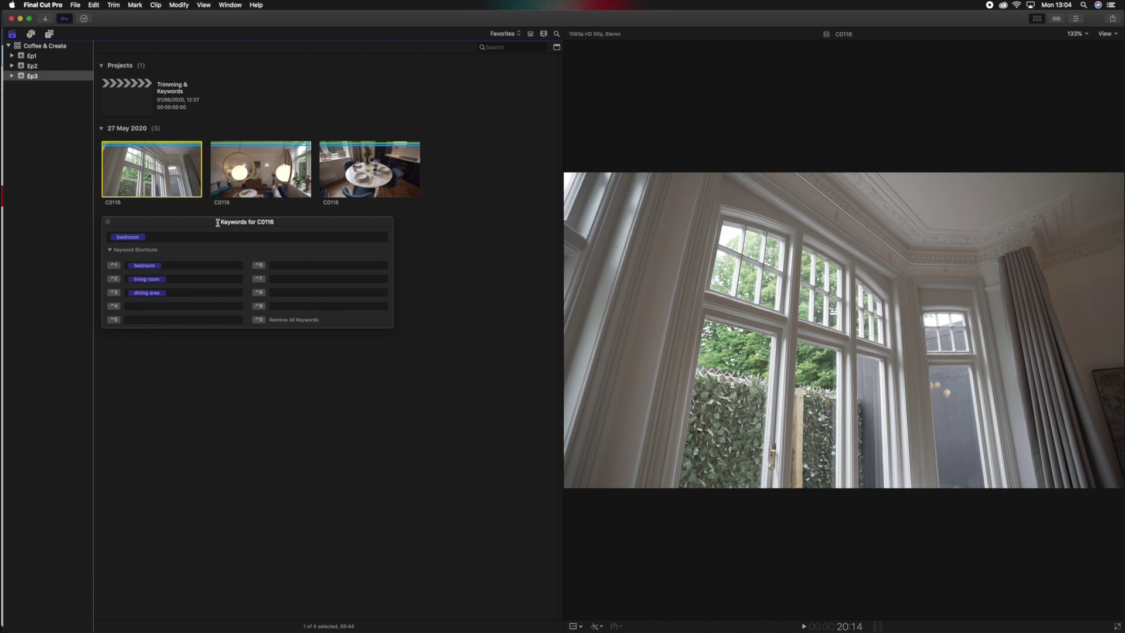
Close the Keyword Editor and browse the bedroom, dining area and living room collections, combining two
{"action": "left_click", "coordinate": [10, 76]}
{"action": "left_click", "coordinate": [108, 222]}
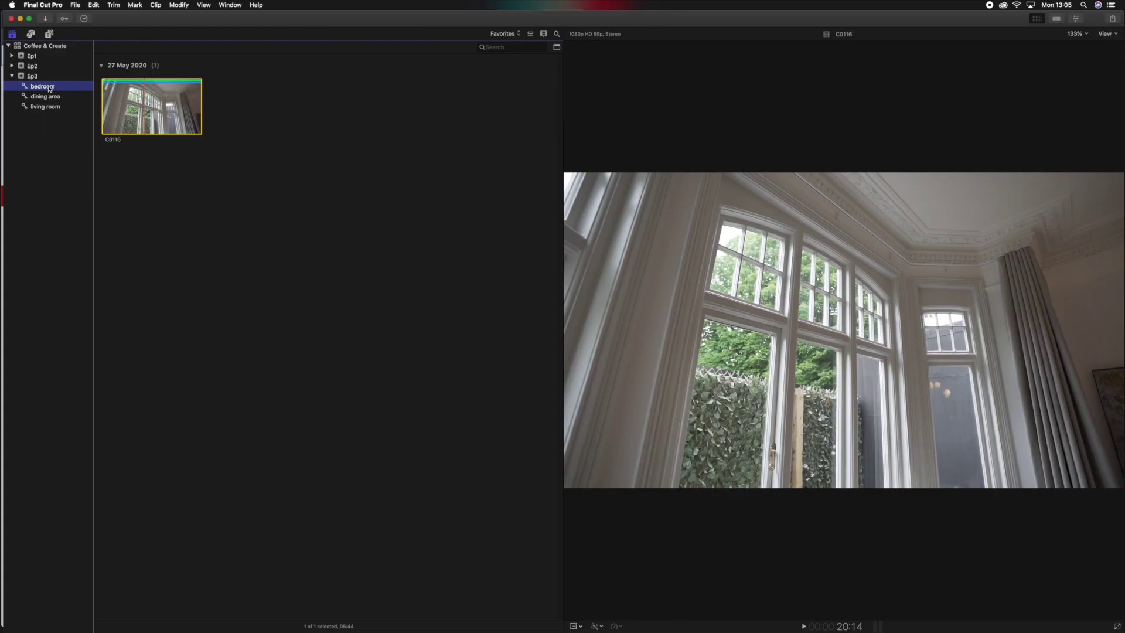
{"action": "left_click", "coordinate": [141, 101]}
{"action": "left_click", "coordinate": [45, 97]}
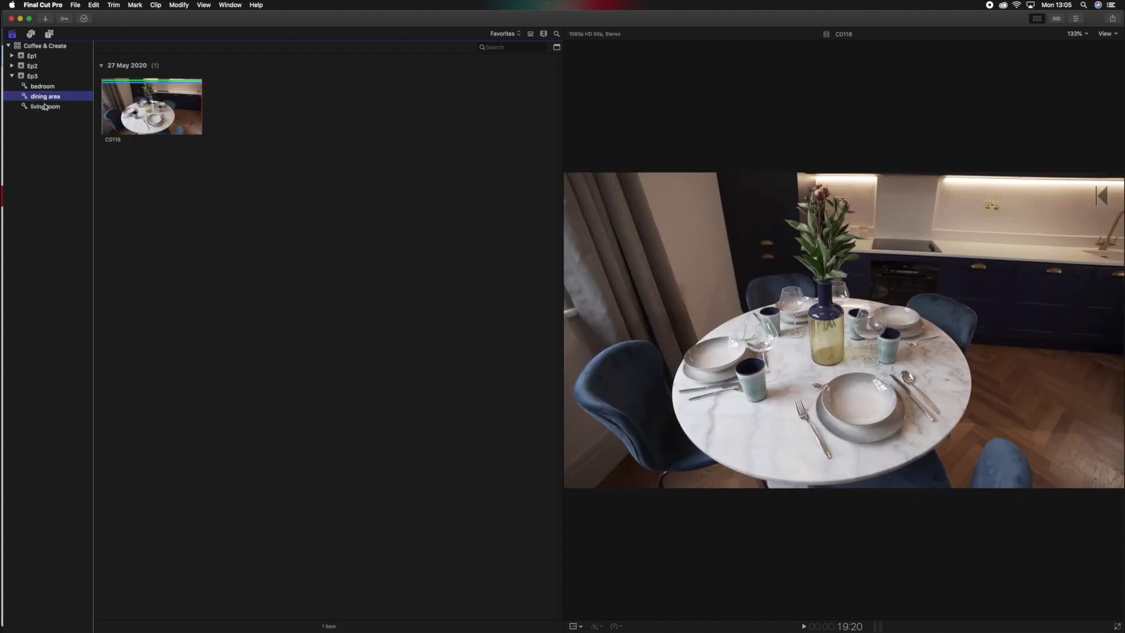
{"action": "left_click", "coordinate": [44, 109]}
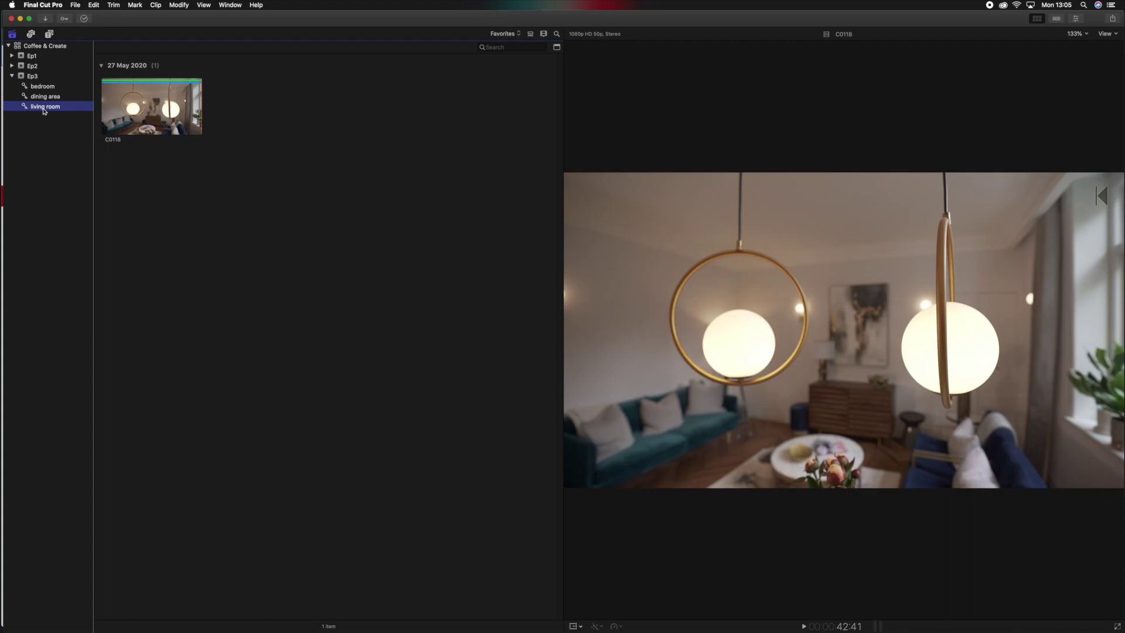
{"action": "left_click", "coordinate": [45, 88], "text": "super"}
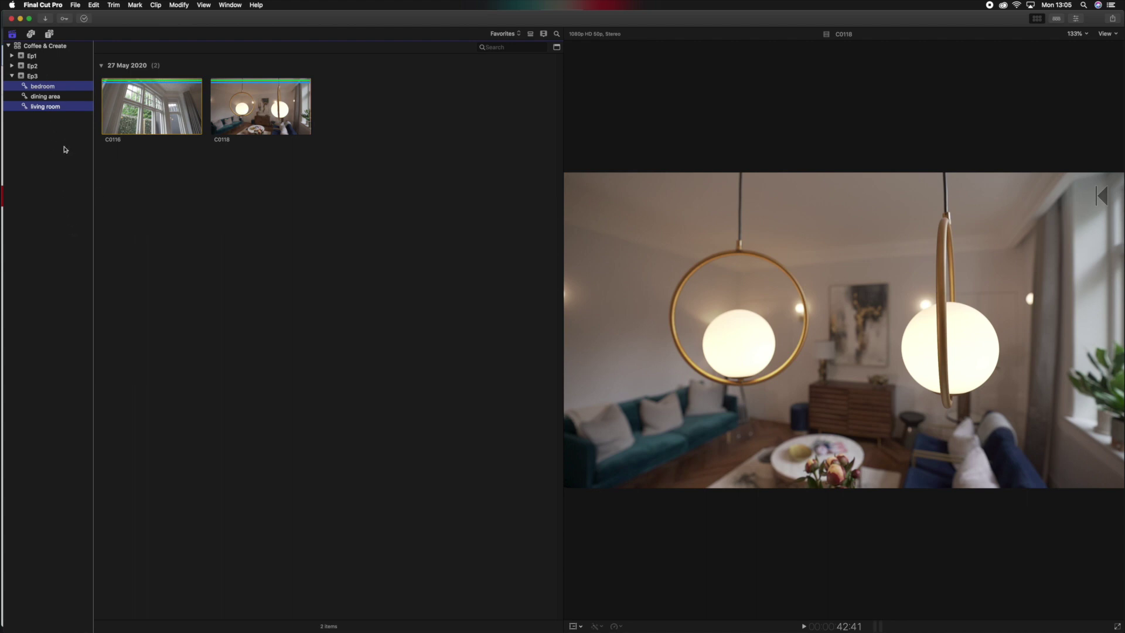
{"action": "left_click", "coordinate": [58, 98]}
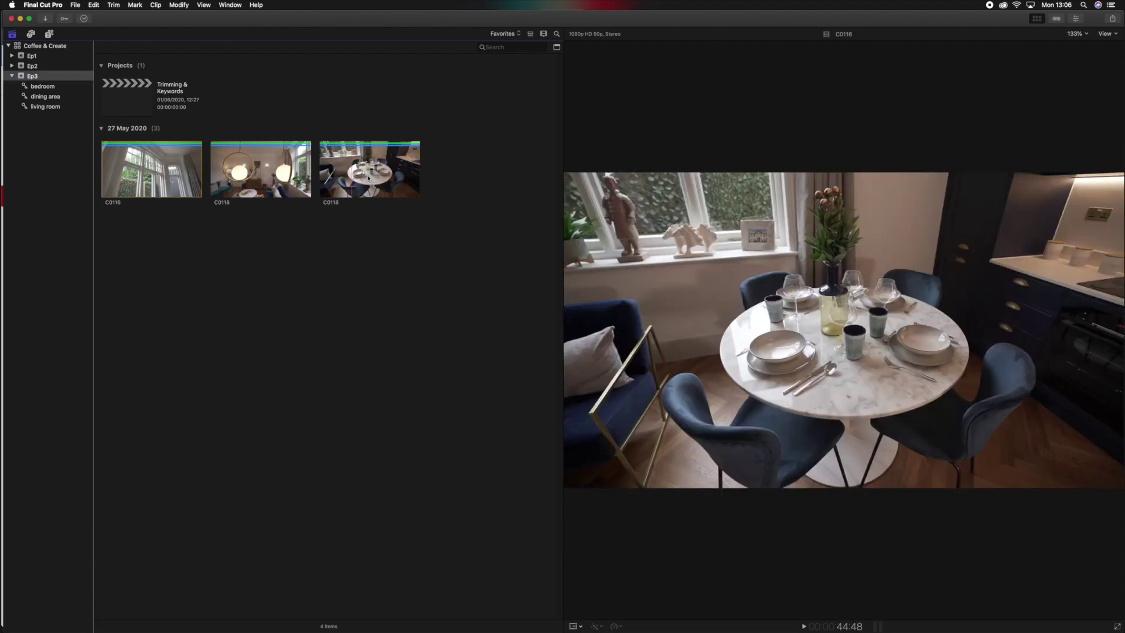
Select the Ep3 event to view the project and its three keyword-tagged favourite ranges
{"action": "left_click", "coordinate": [121, 193]}
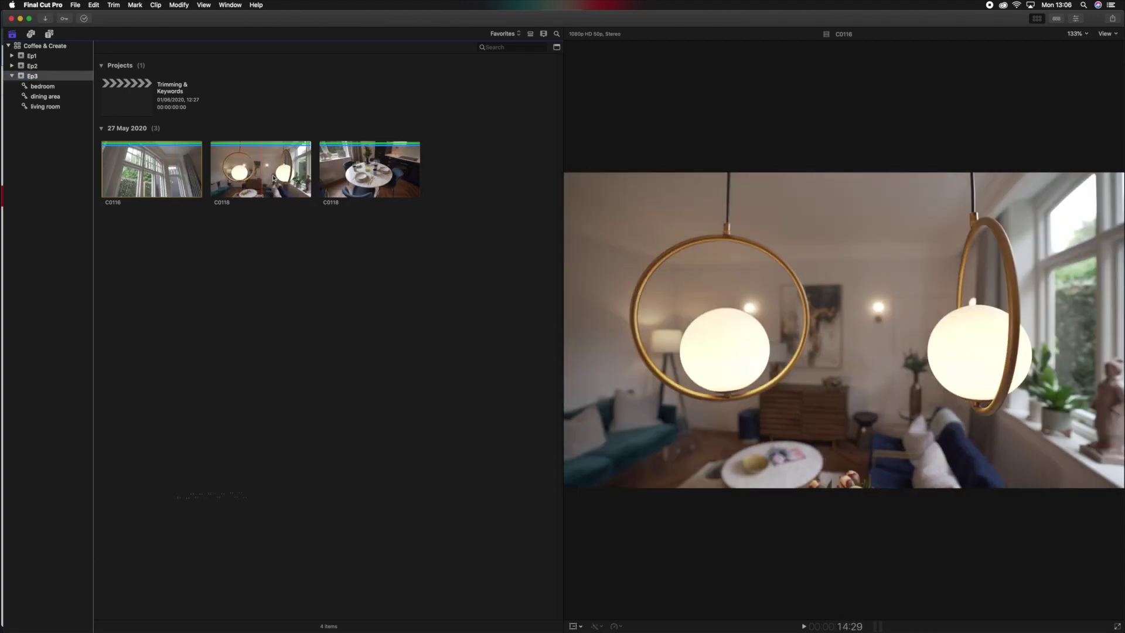